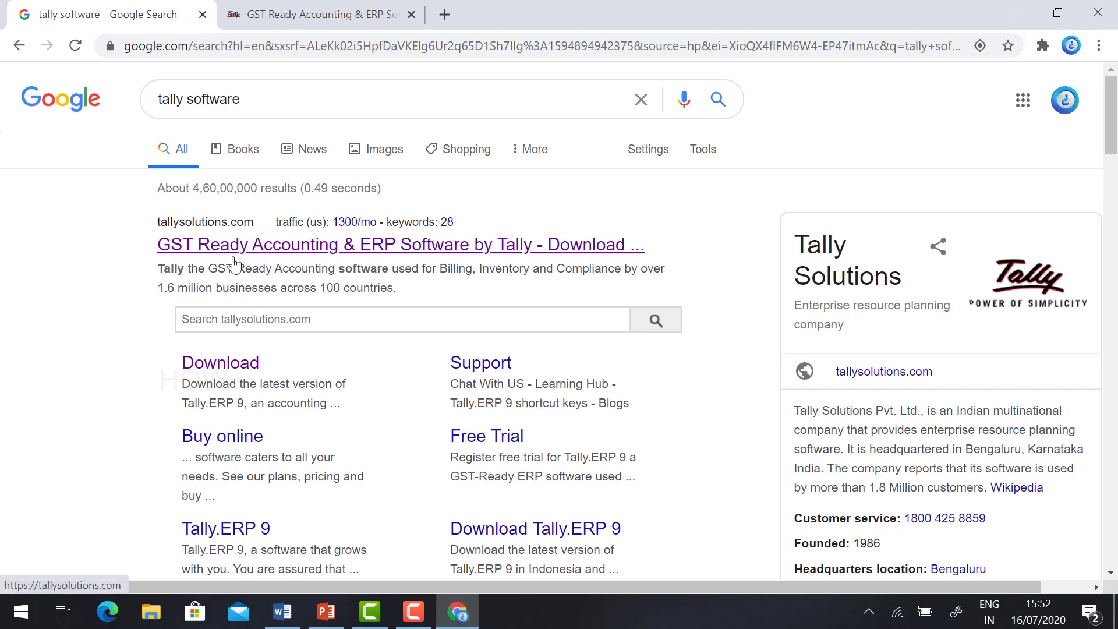
Step: Download the Tally.ERP 9 setup.exe from the tallysolutions.com DOWNLOAD page
left_click(297, 14)
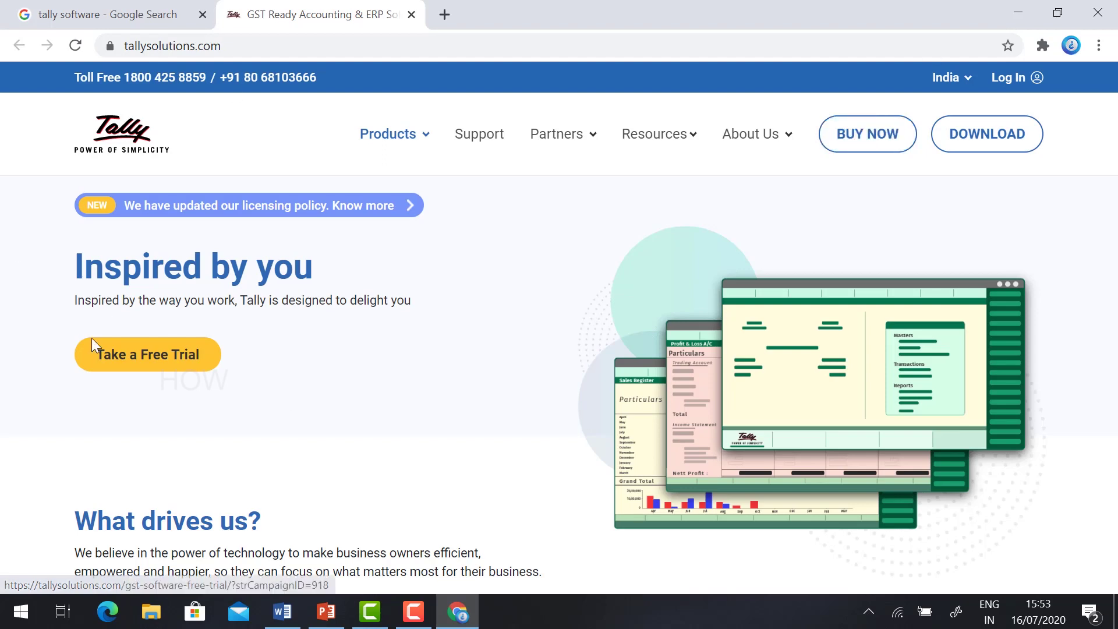
left_click(984, 144)
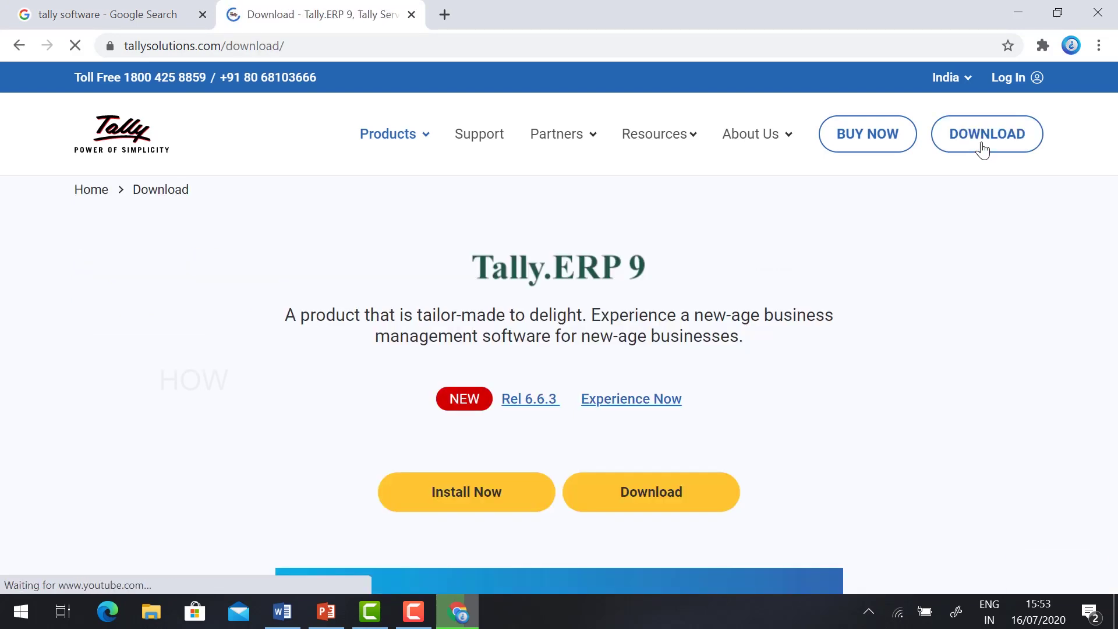
left_click(658, 495)
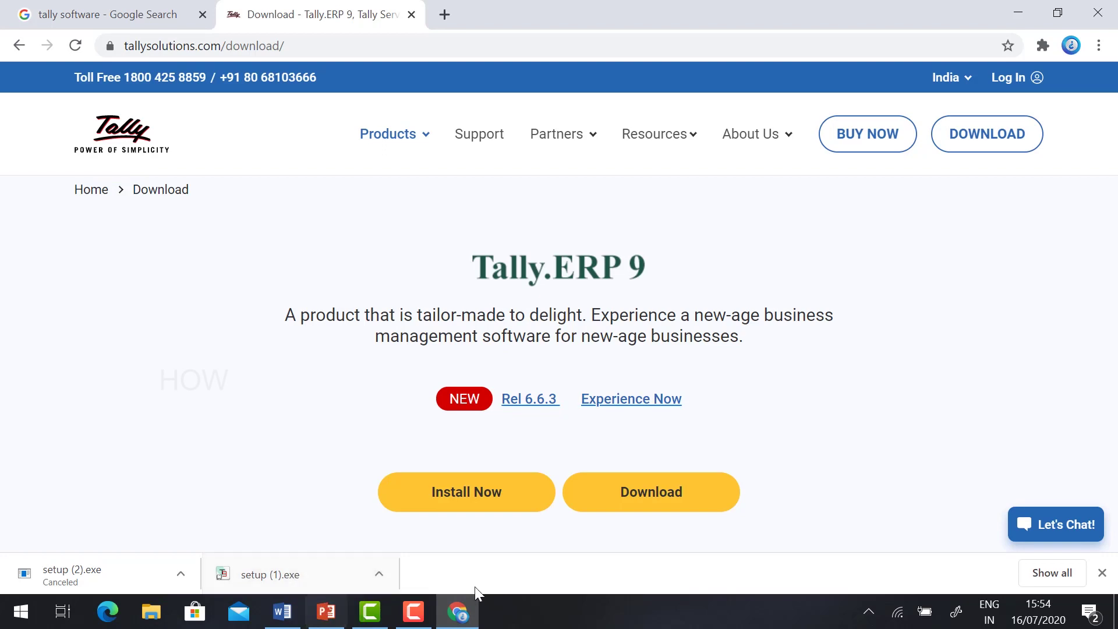
Step: Run setup (1).exe and install Tally.ERP 9 Release 6.6.3 with default settings, then close the installer
left_click(278, 575)
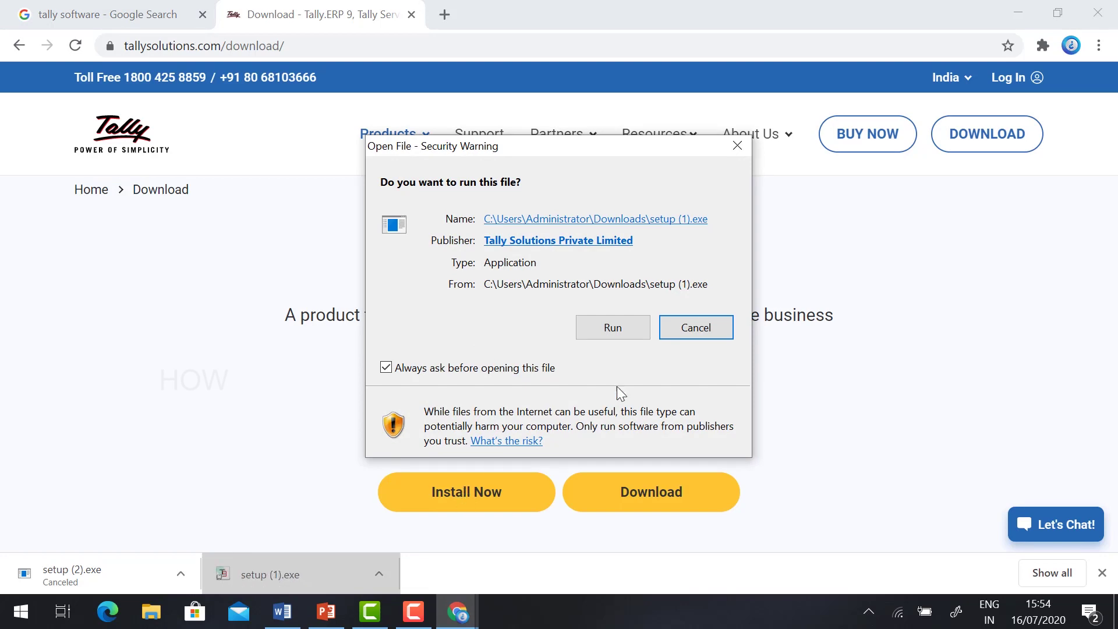
left_click(611, 327)
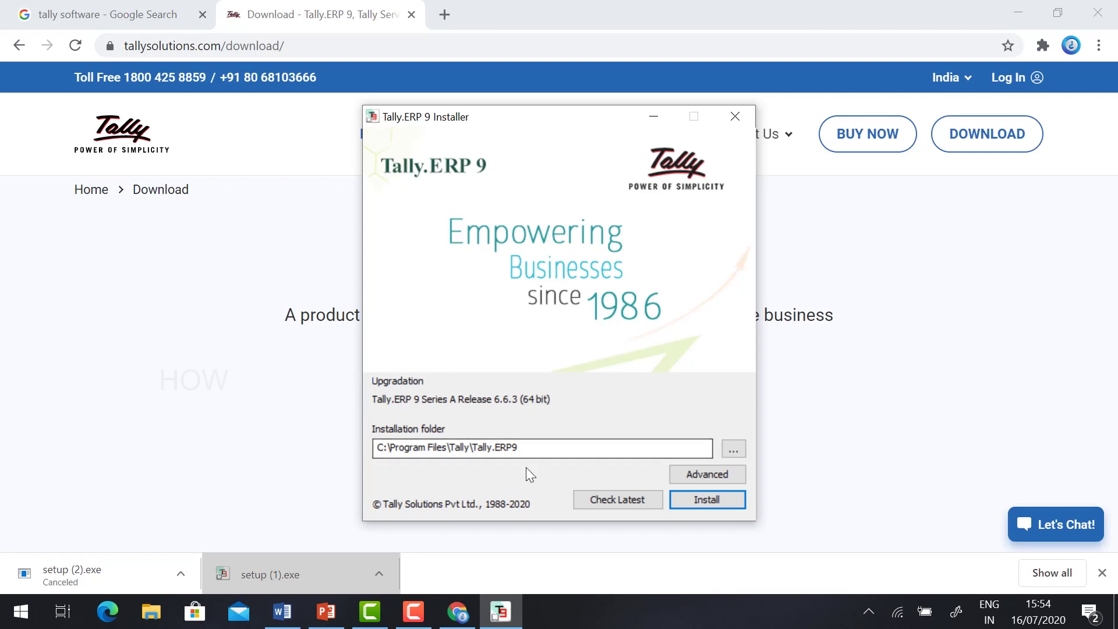
left_click(705, 501)
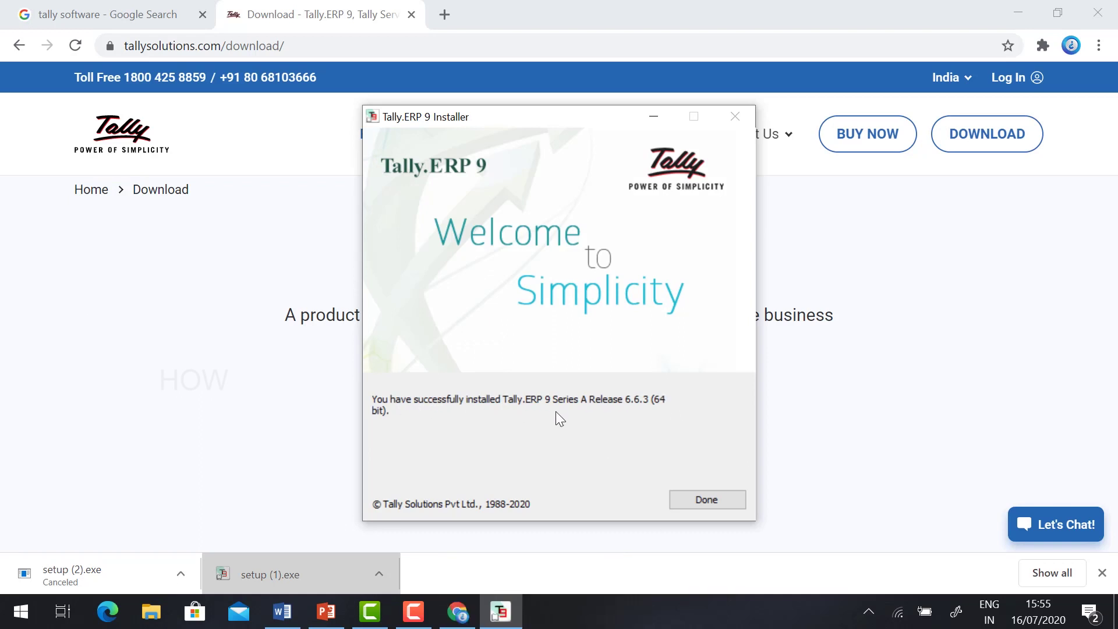
left_click(701, 502)
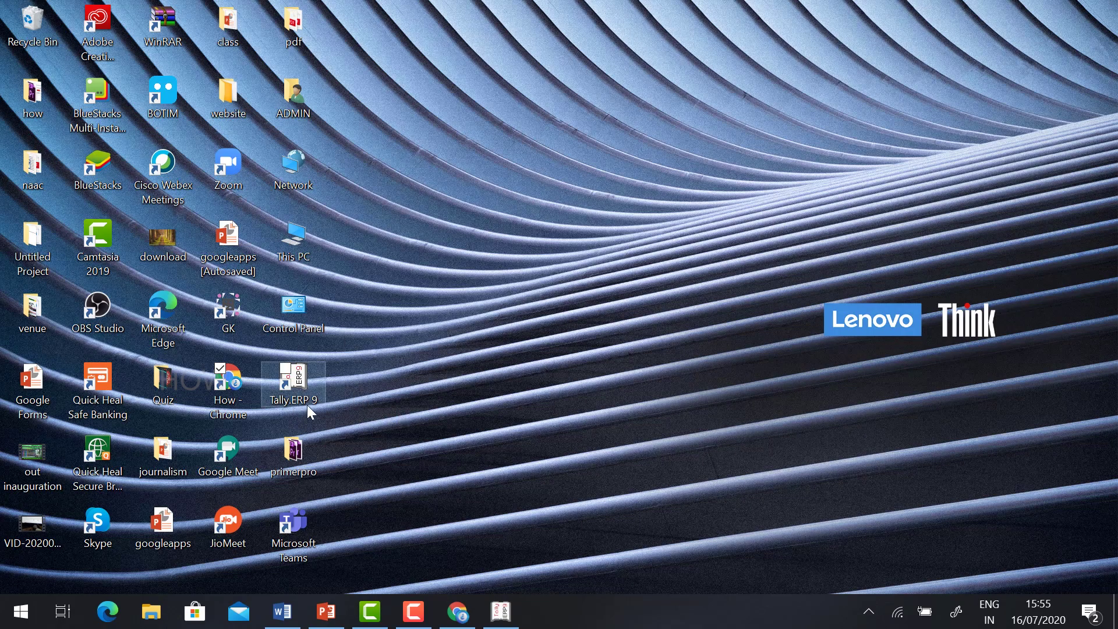
Step: Search the Start menu for 'tally' and launch Tally.ERP 9
left_click(15, 609)
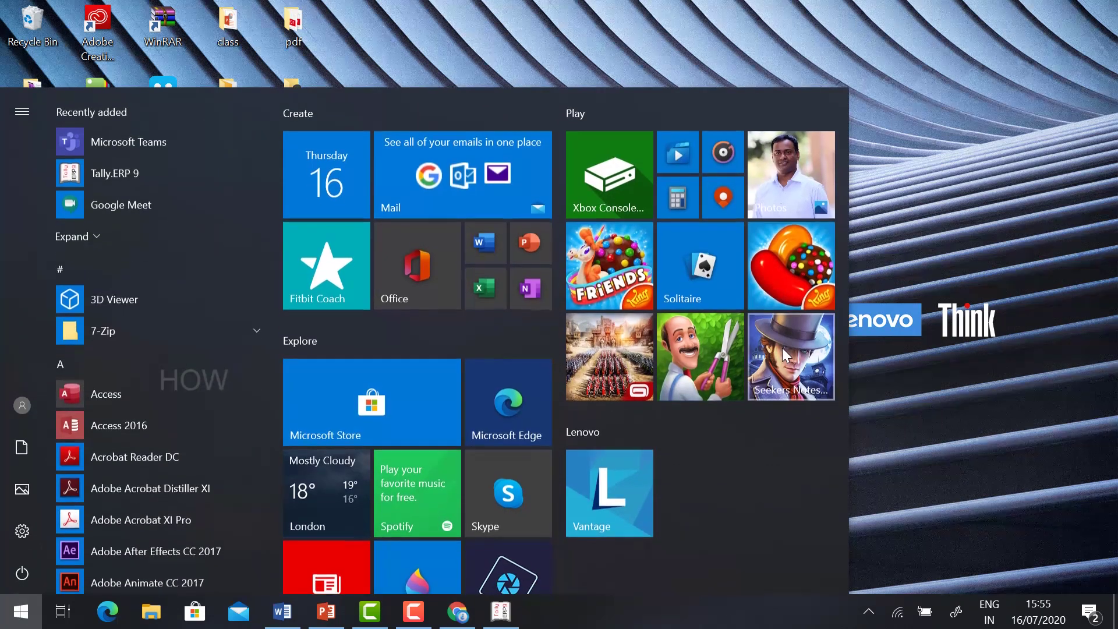
type("tally")
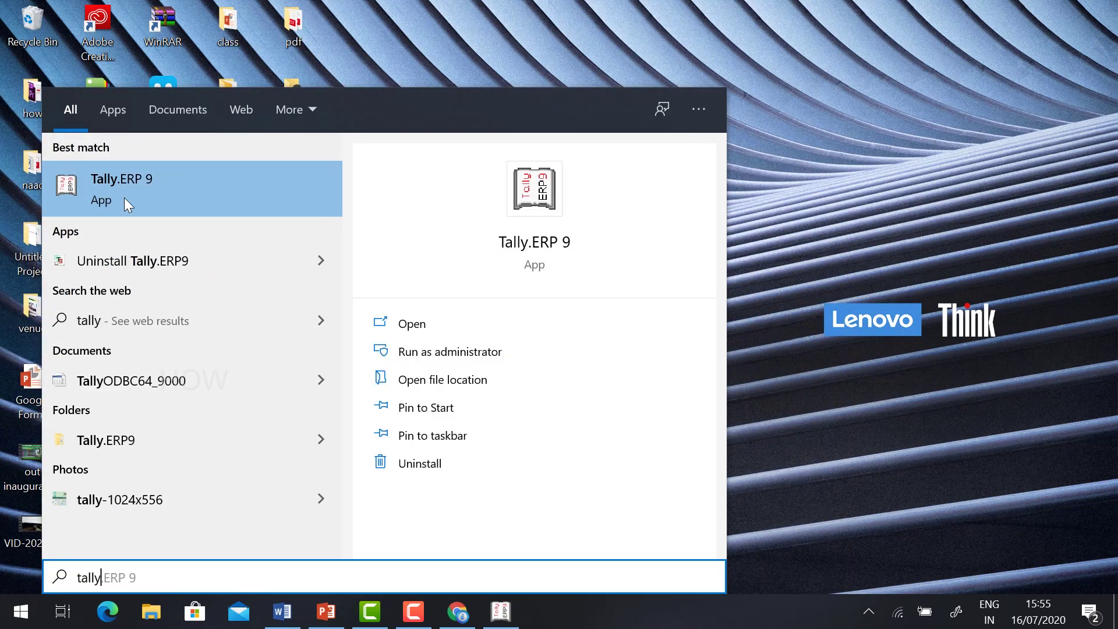
left_click(96, 180)
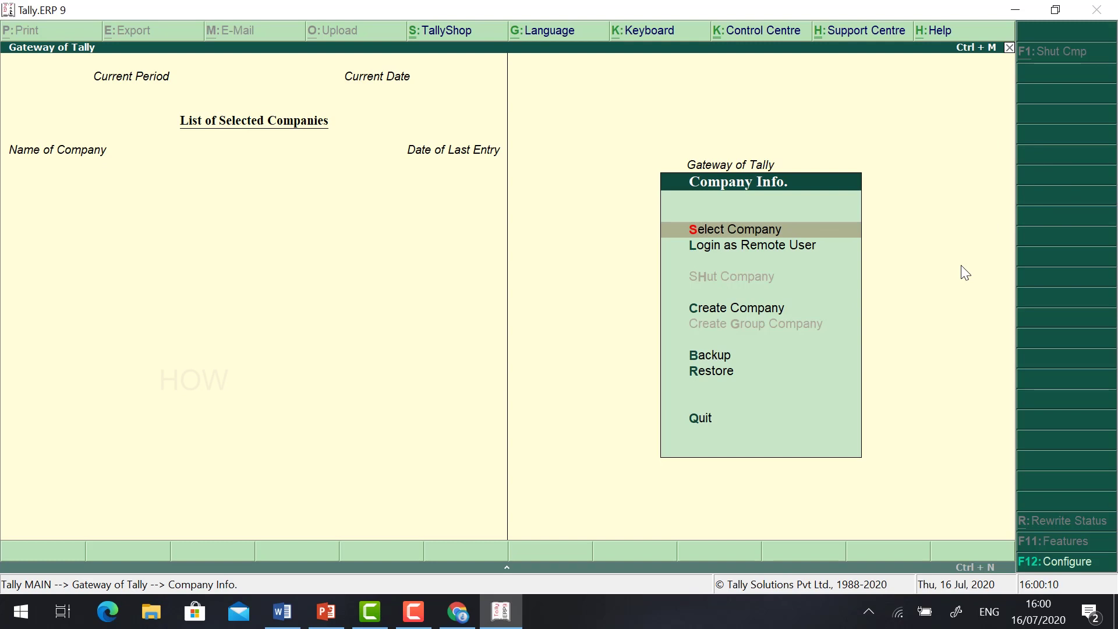
Step: Move the Company Info. menu selection to Create Company
key("Down")
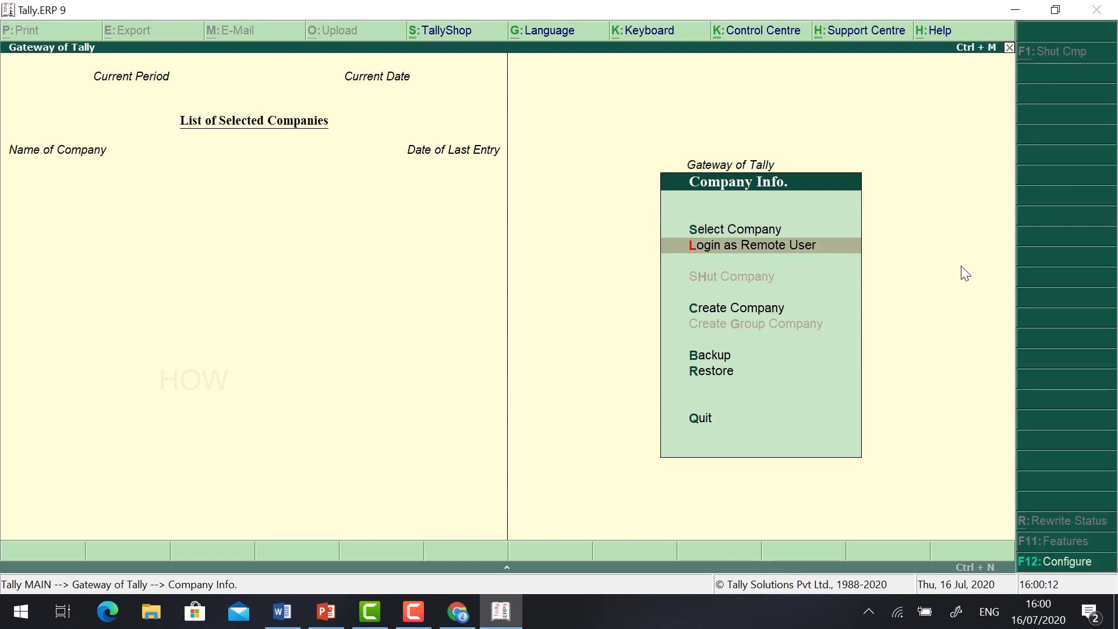
key("Down")
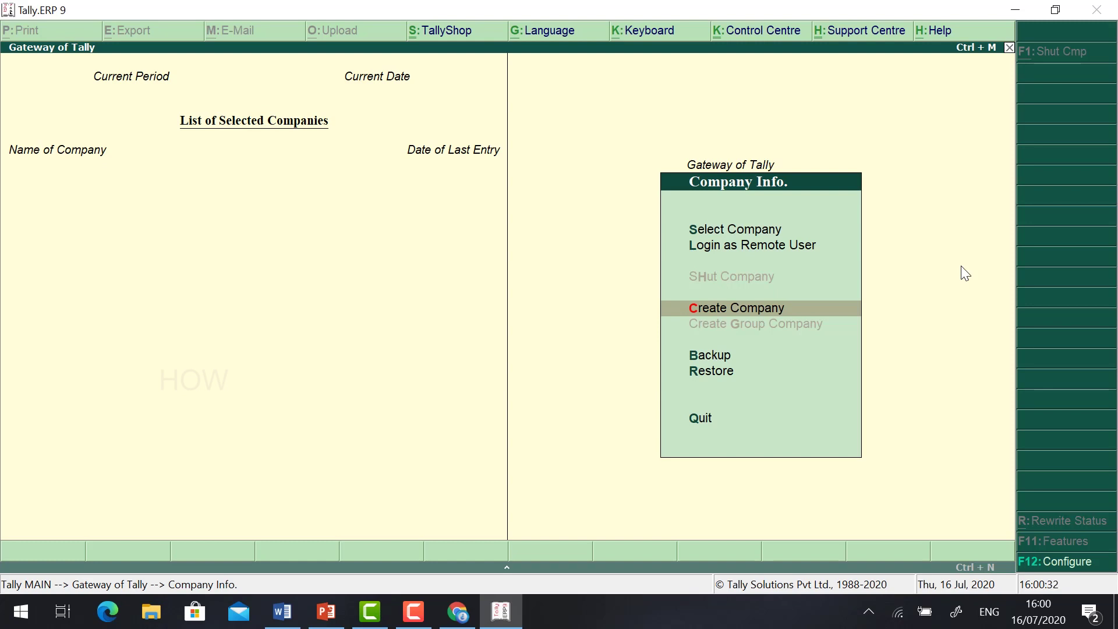
key("Up")
key("Up")
key("Down")
key("Down")
Step: Fill in ABC PVT LTD's Chennai address, India, Tamil Nadu, pincode and contact details, keeping default currency settings
key("Return")
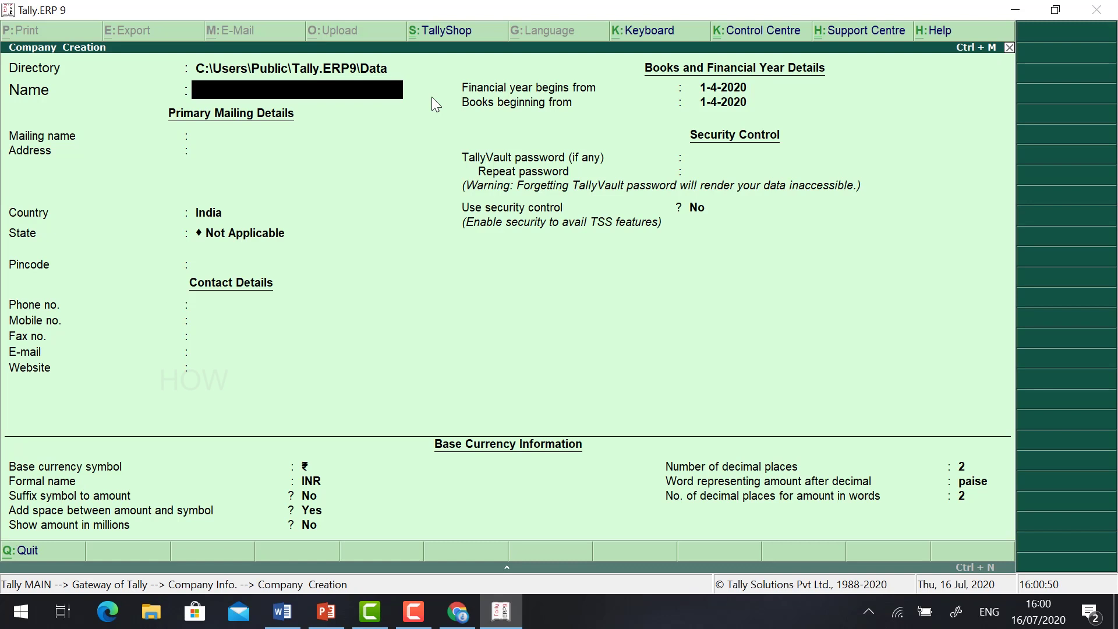
type("ABC PVT")
type(" LTD")
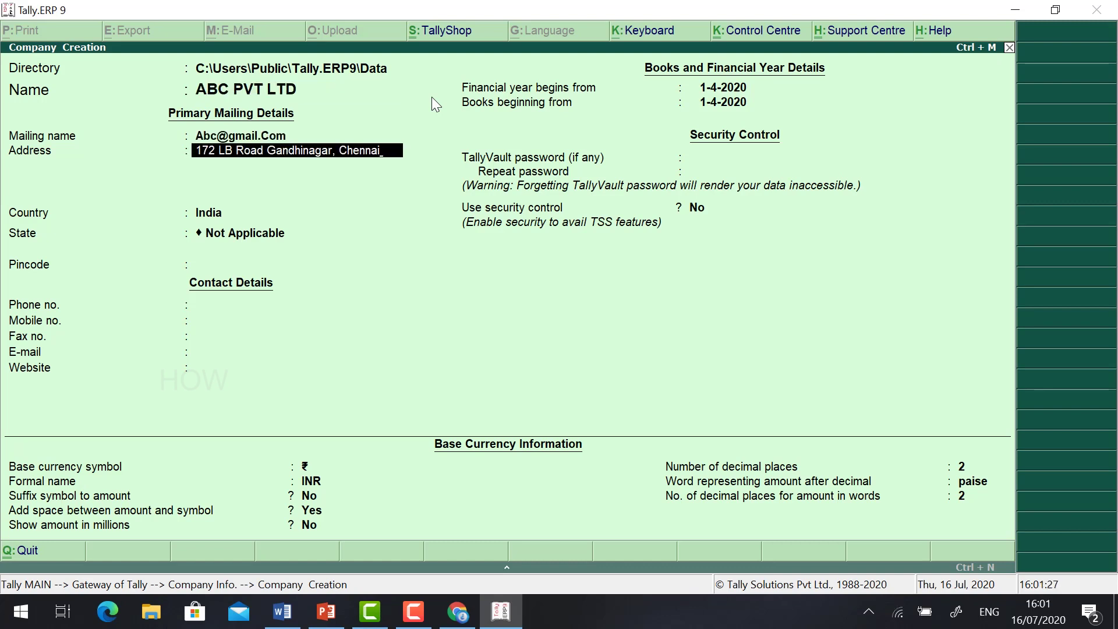
key("Return")
key("Return")
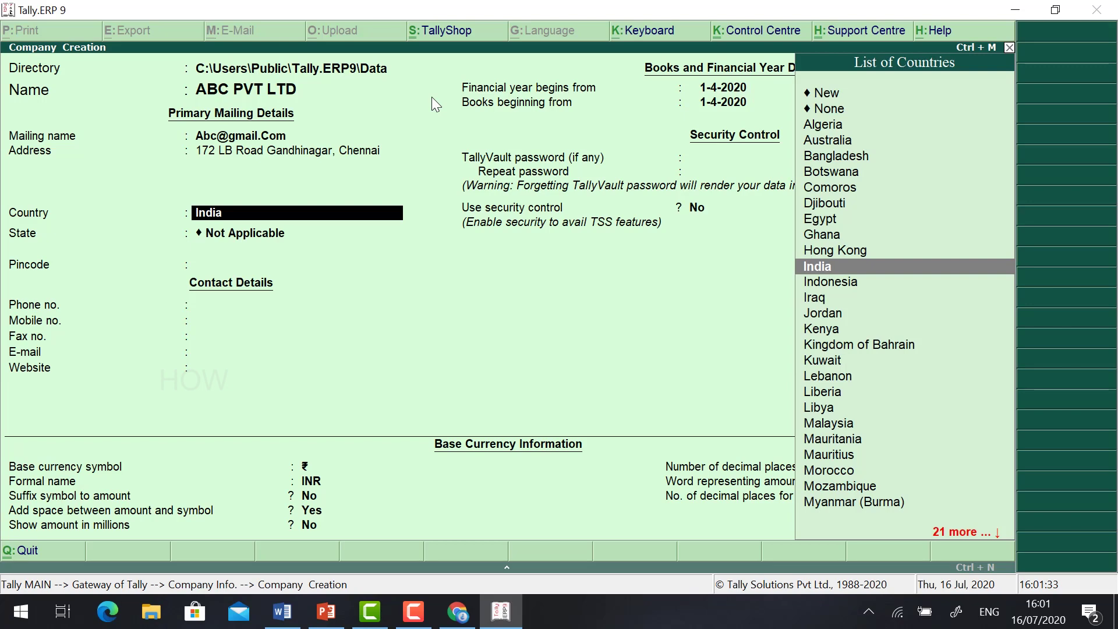
key("Return")
type("T")
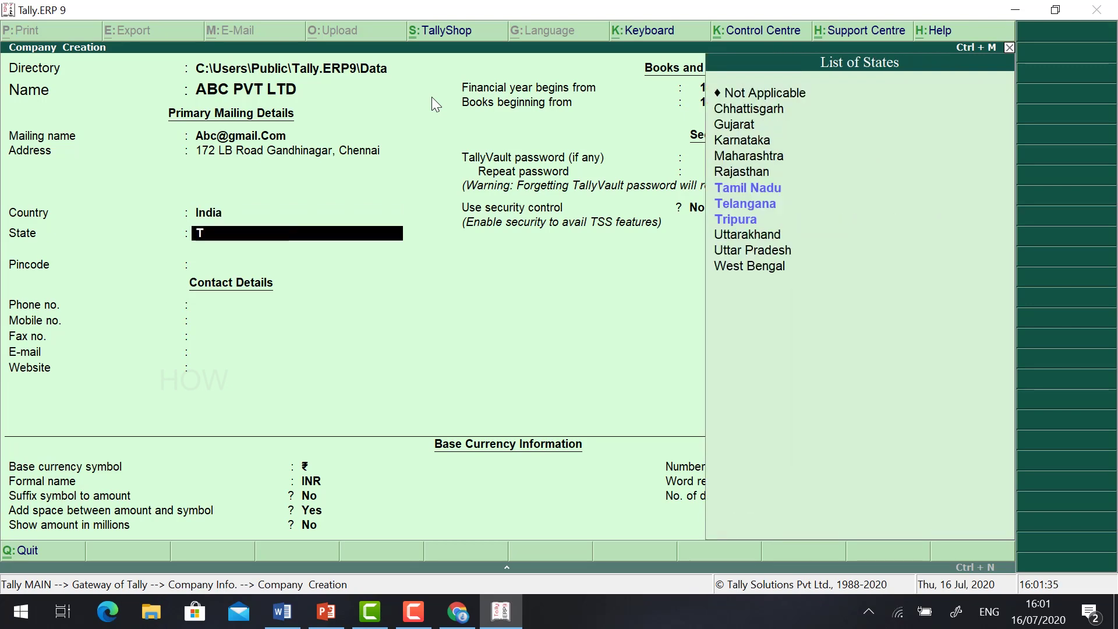
type("a")
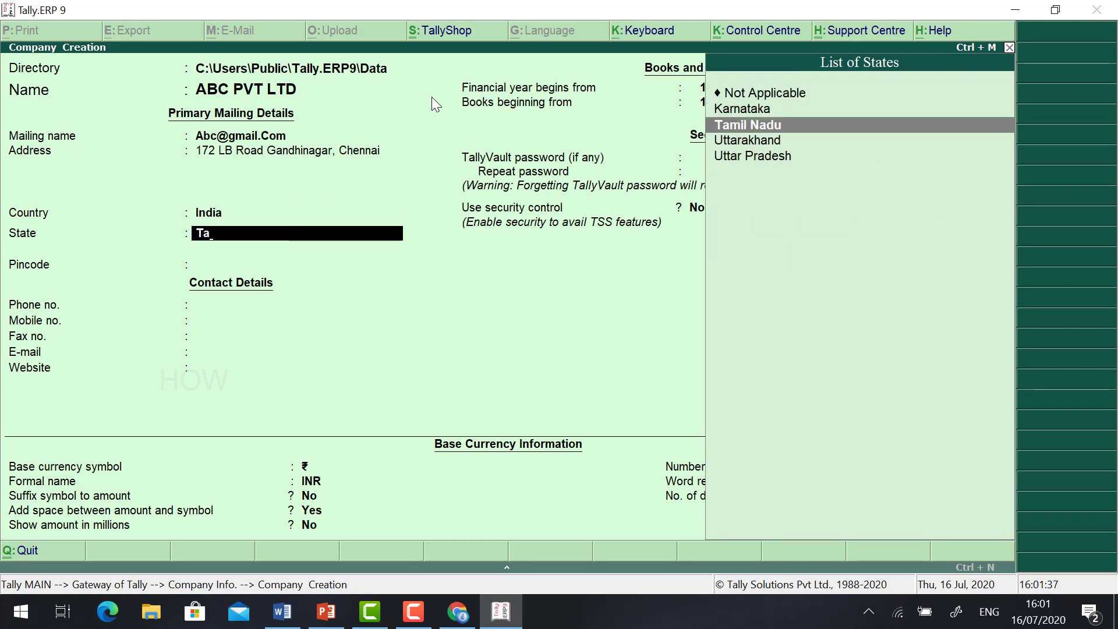
key("Return")
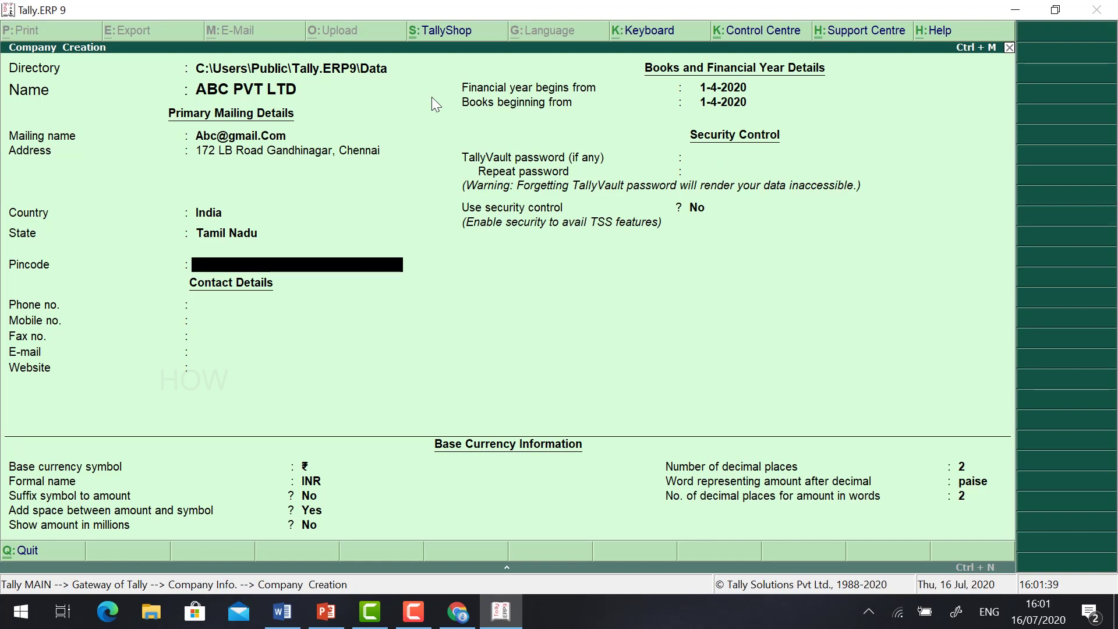
type("6000020")
key("Return")
type("0")
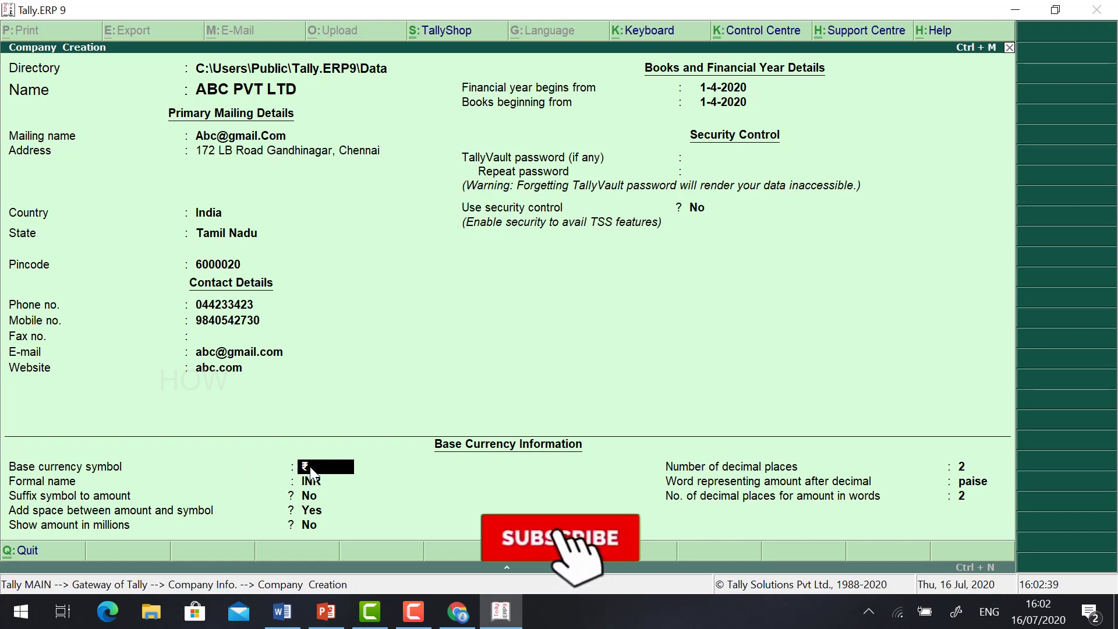
key("Return")
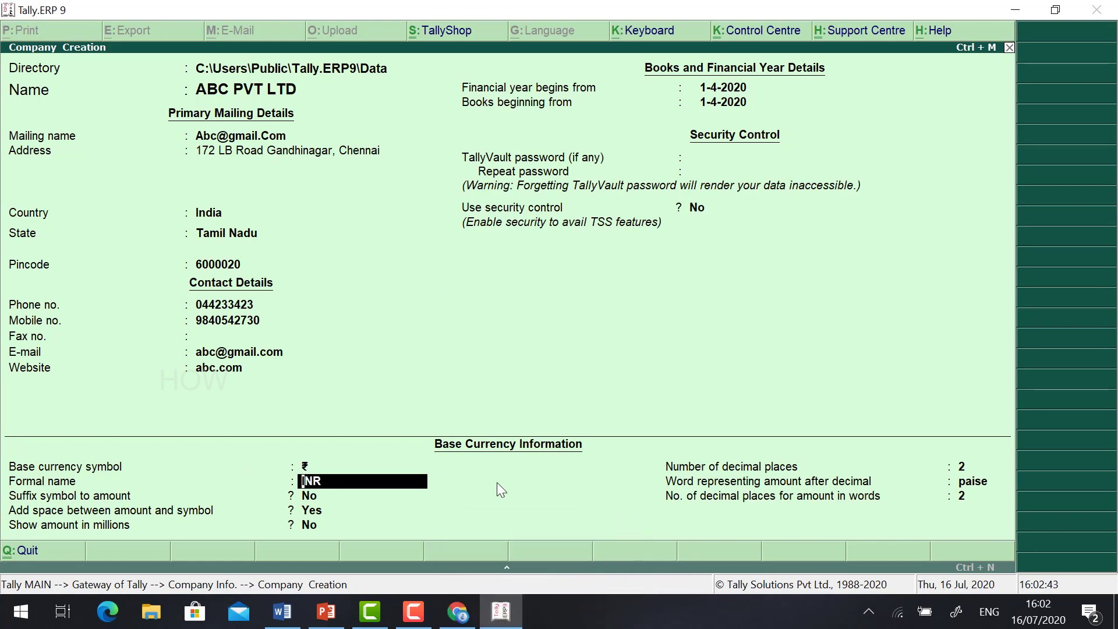
key("Return")
key("Return")
key("Return")
key("Return")
key("Return")
key("Return")
key("Return")
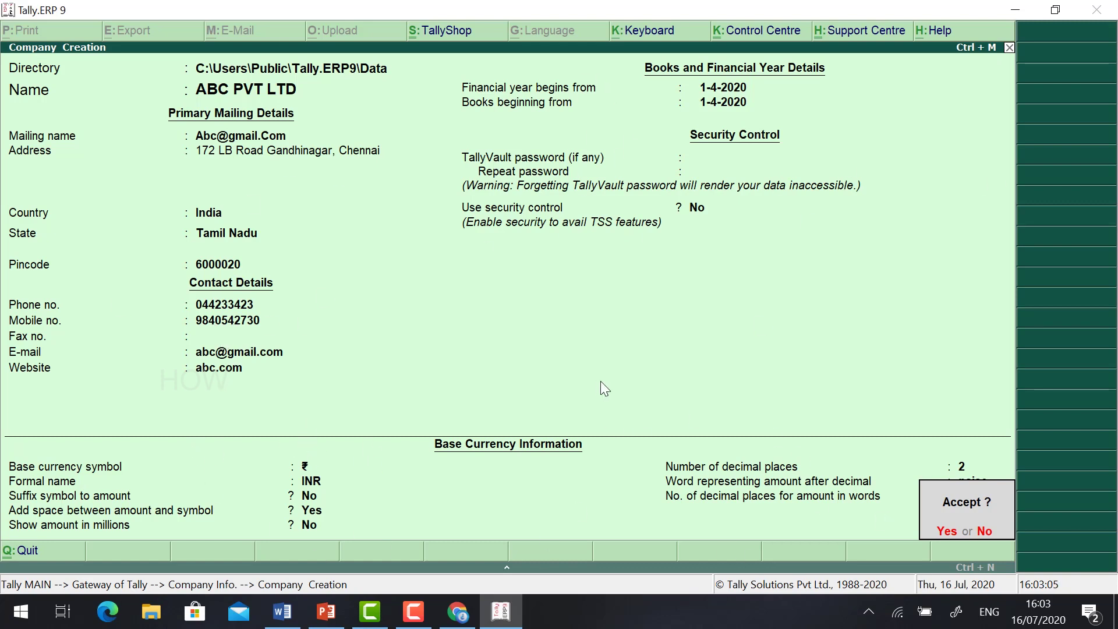
Step: Accept ABC PVT LTD, return to Gateway of Tally, and browse its menu down to Balance Sheet
key("Return")
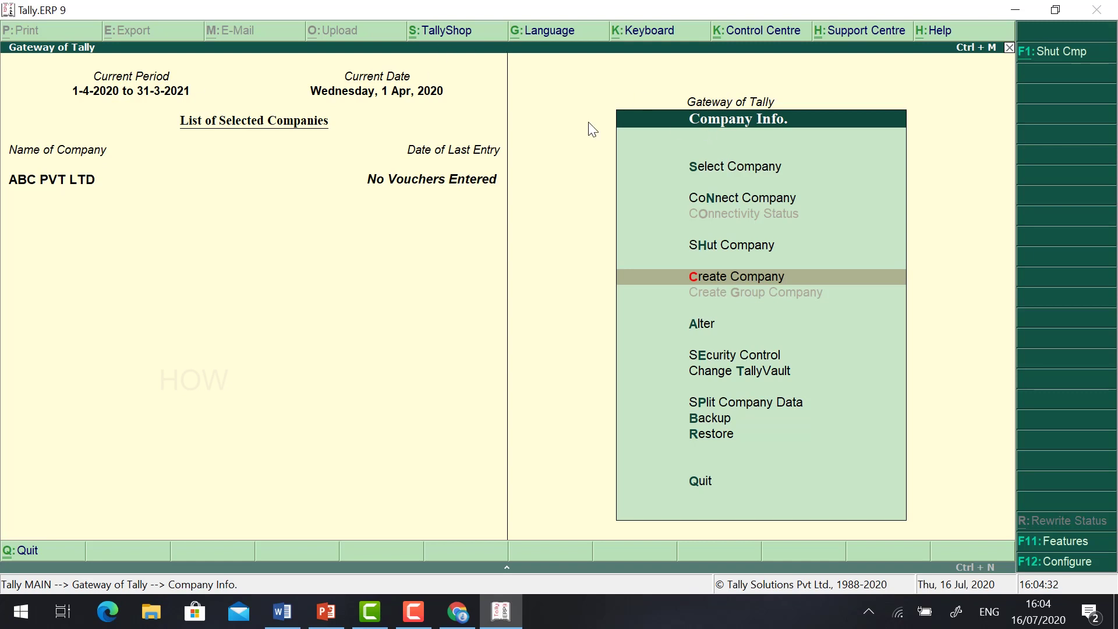
key("Escape")
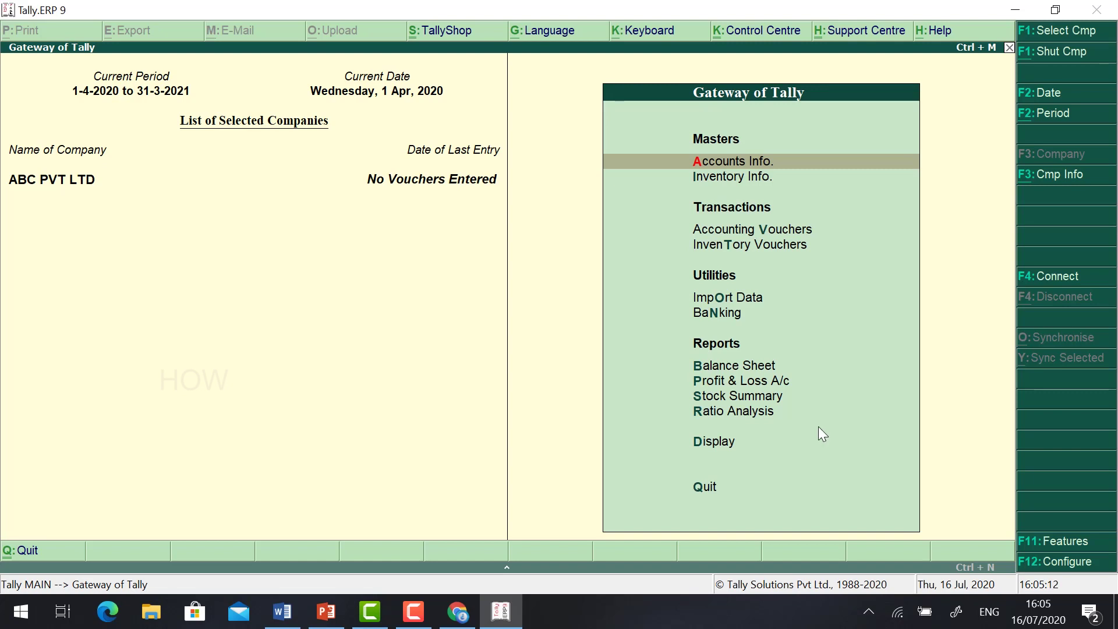
key("Down")
key("Down")
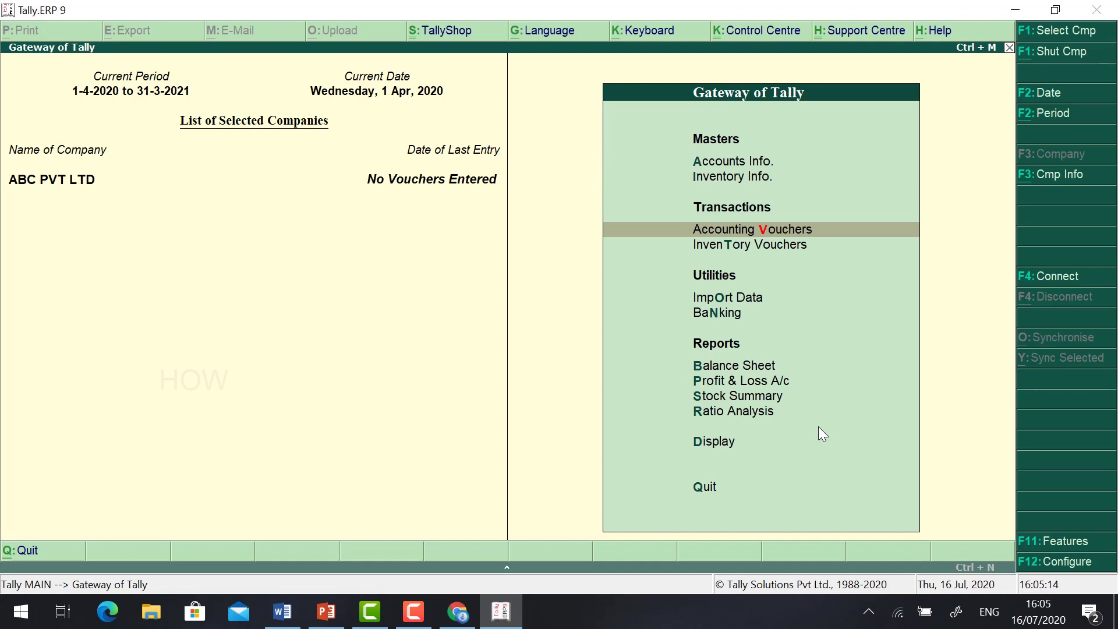
key("Down")
key("Down")
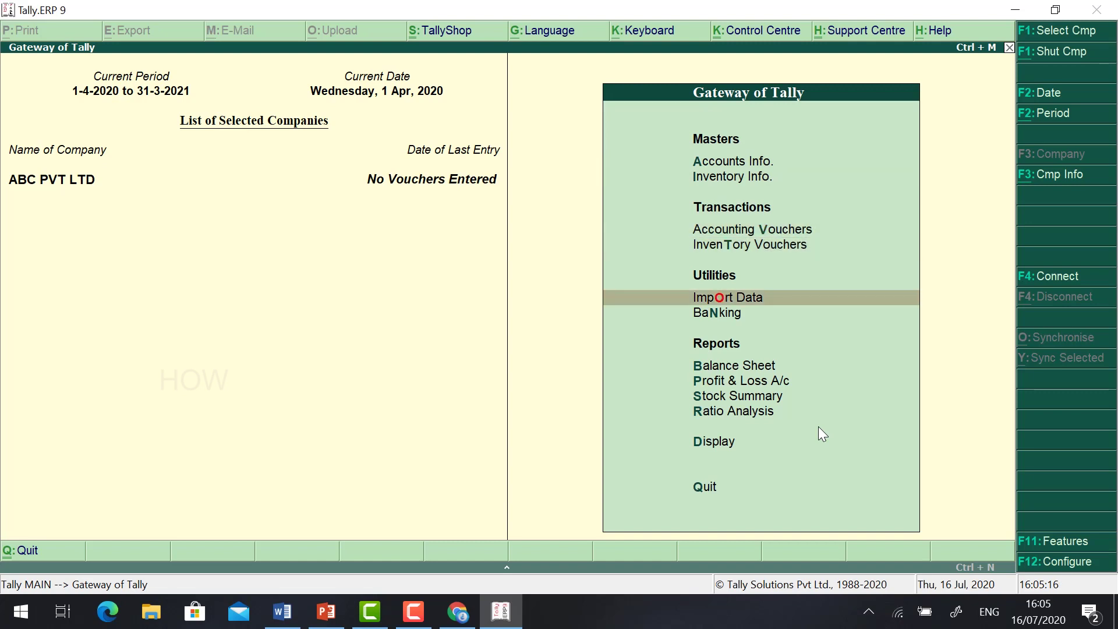
key("Down")
key("Down")
key("Down")
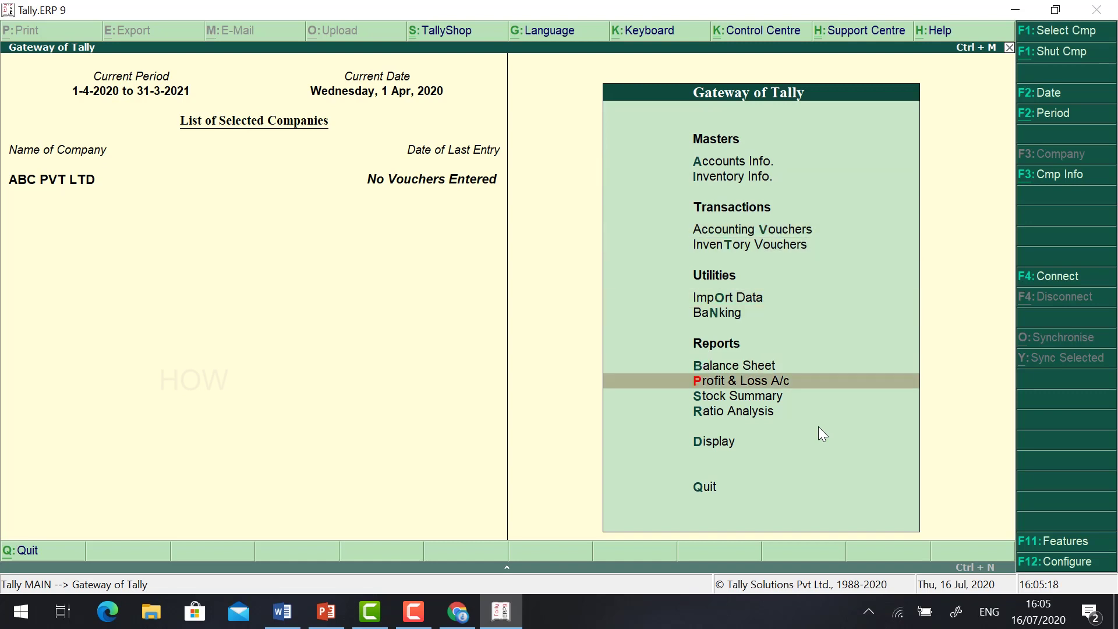
key("Down")
key("Down")
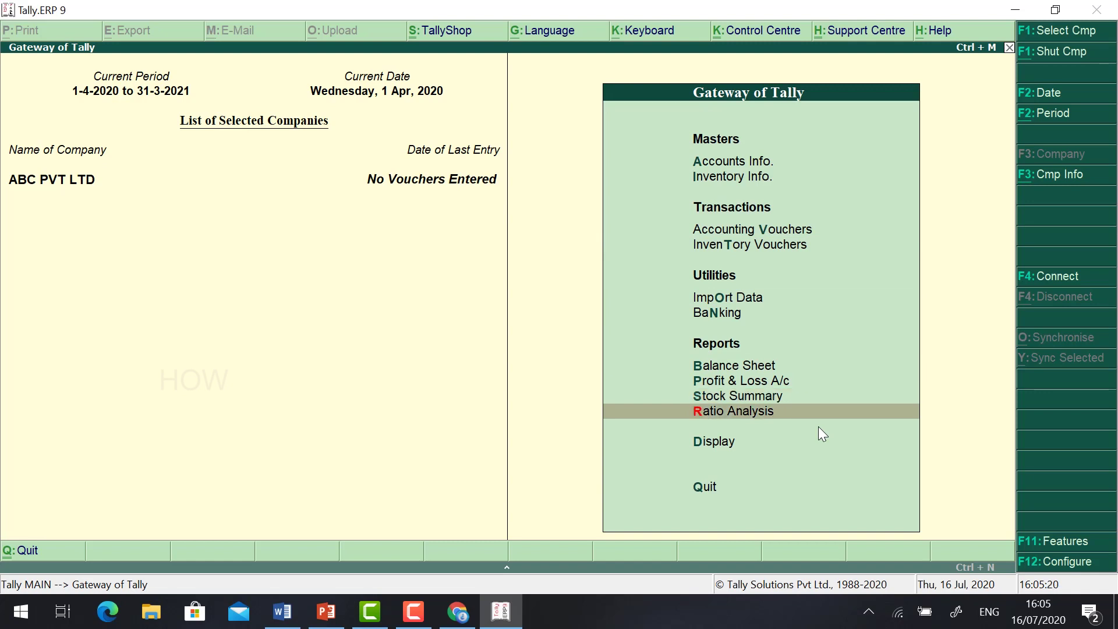
key("Up")
key("Up")
key("Up")
key("Up")
key("Up")
key("Up")
key("Up")
key("Up")
key("Up")
key("Down")
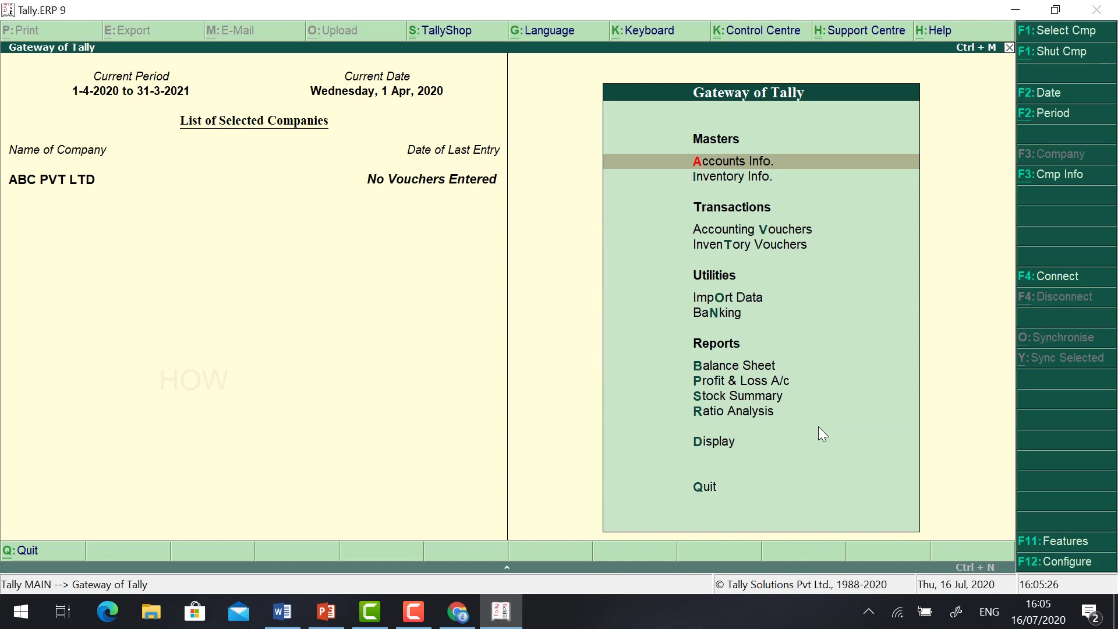
Step: Look over the account groups under Accounts Info., then start creating a single ledger
key("Return")
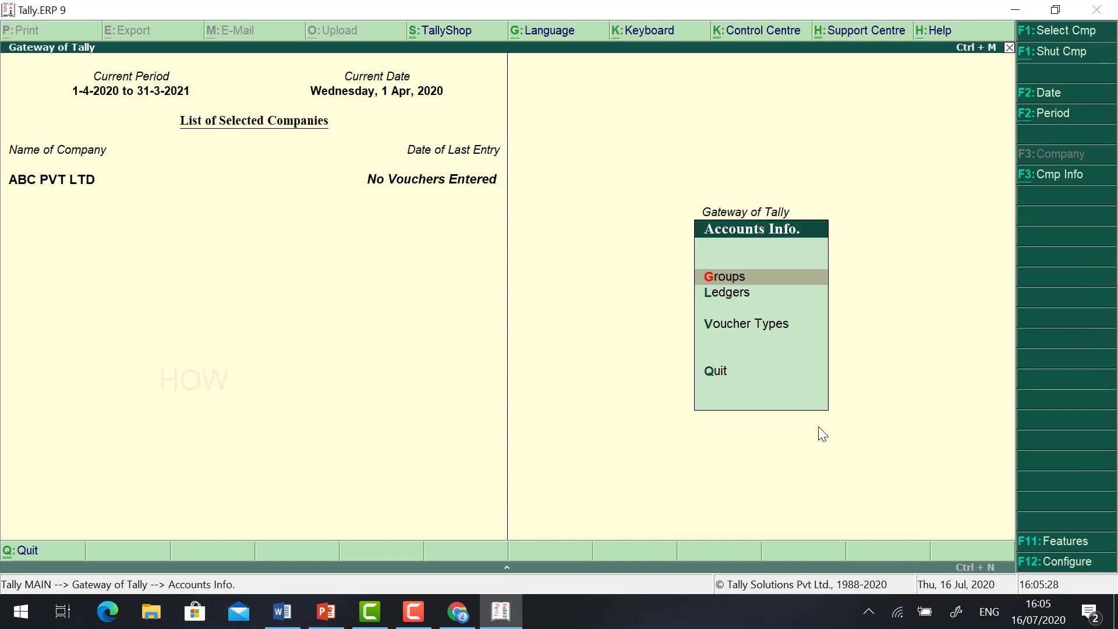
key("Down")
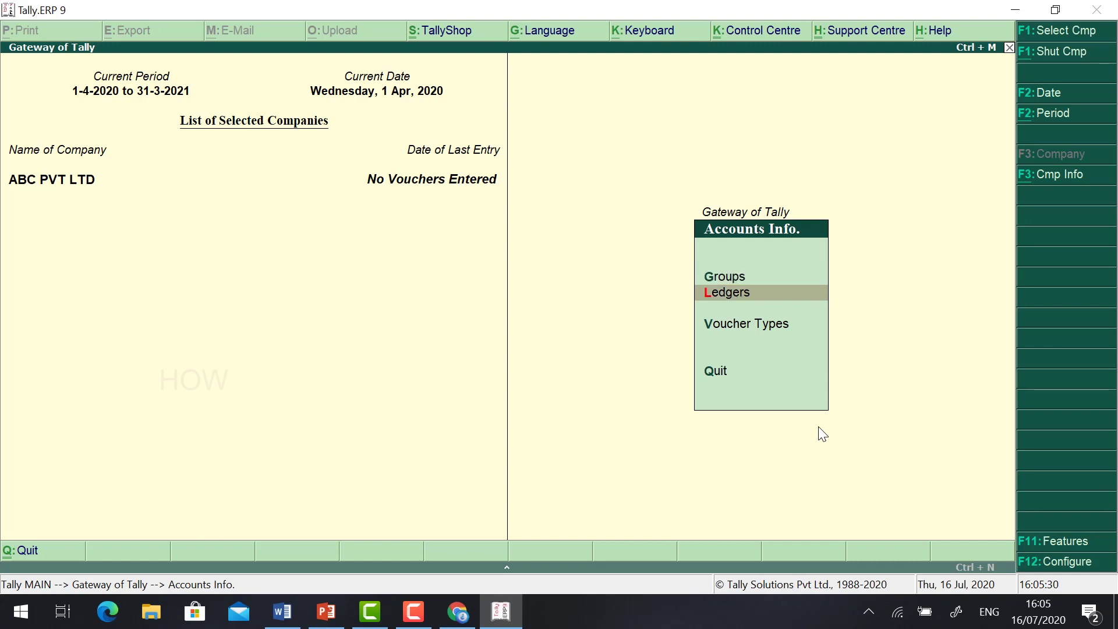
key("Down")
key("Up")
key("Up")
key("Return")
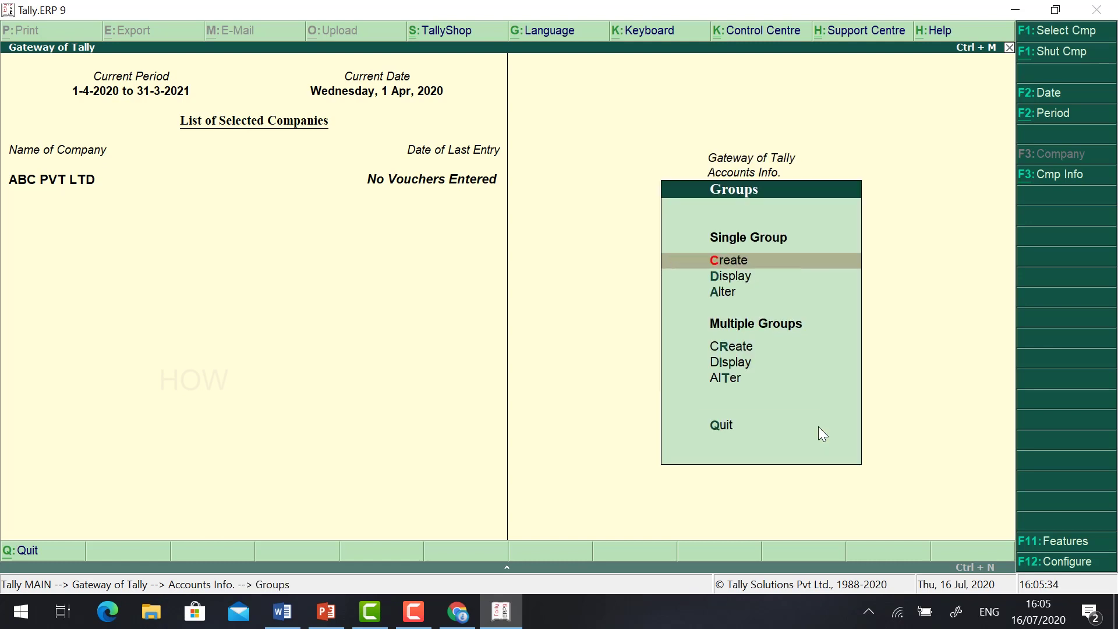
key("Escape")
key("Return")
key("a")
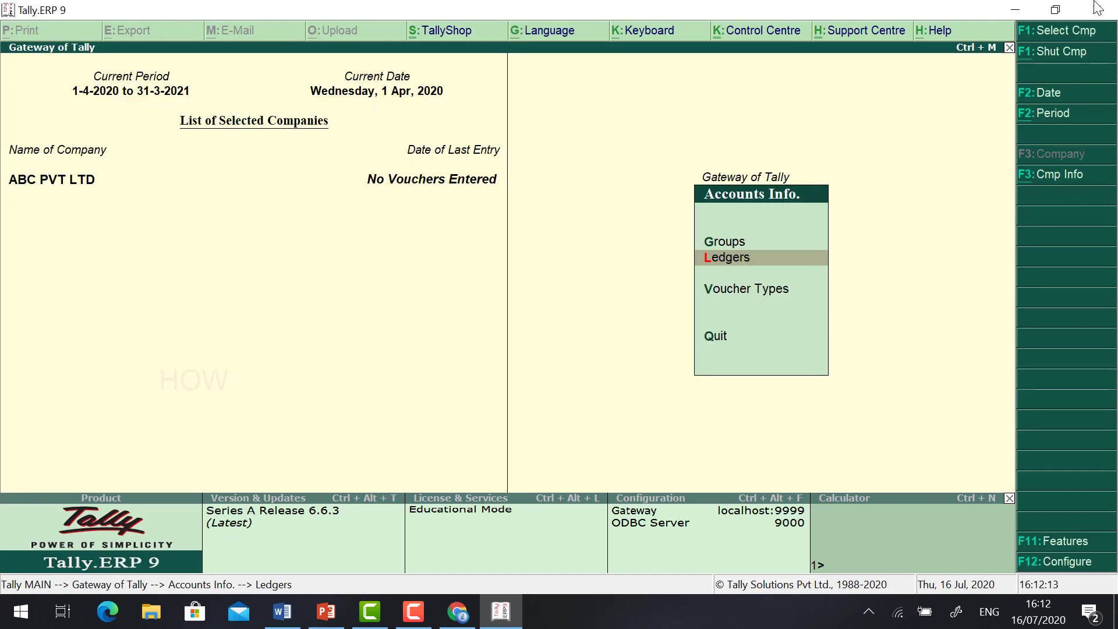
key("Return")
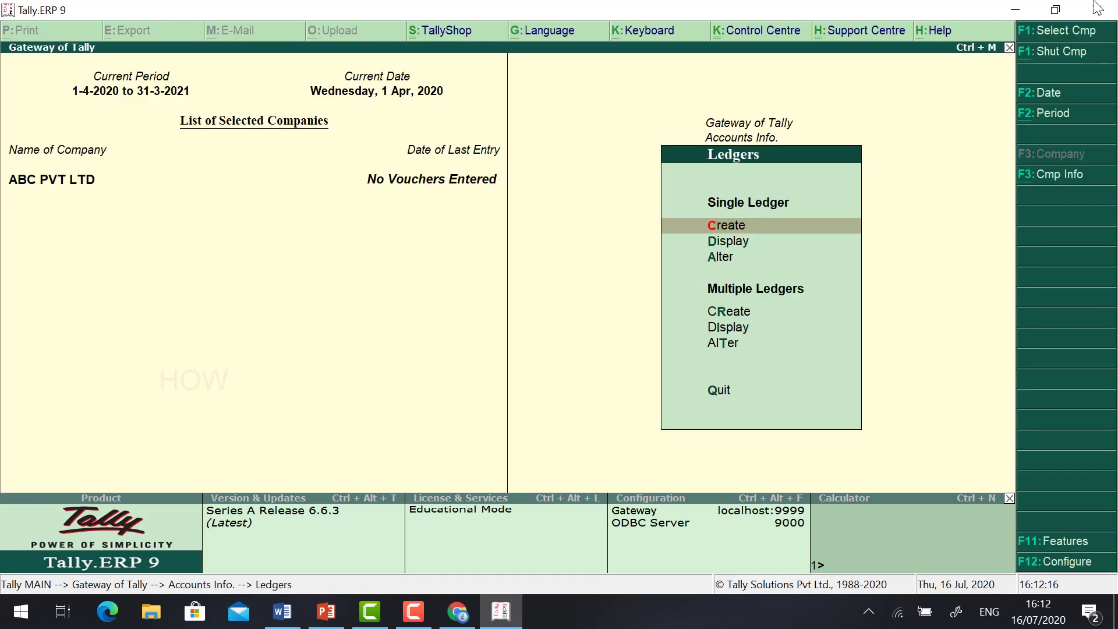
key("Return")
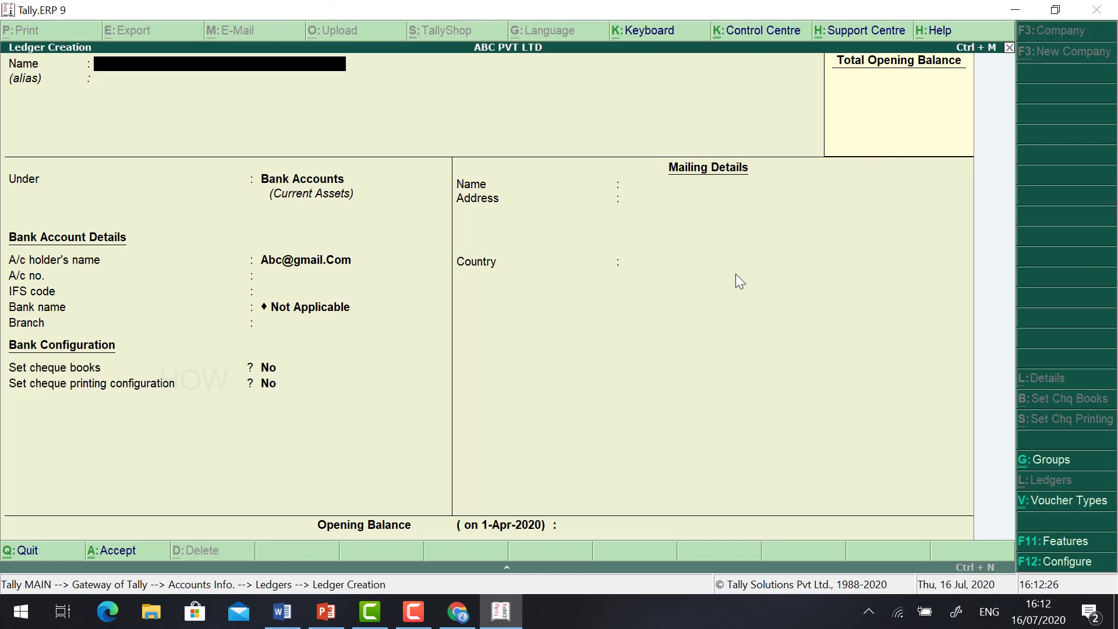
type("Capi")
type("tal")
type(" of ABC")
type(" PVT")
Step: Name the ledger 'Capital of ABC PVT' and place it under Capital Account
key("Return")
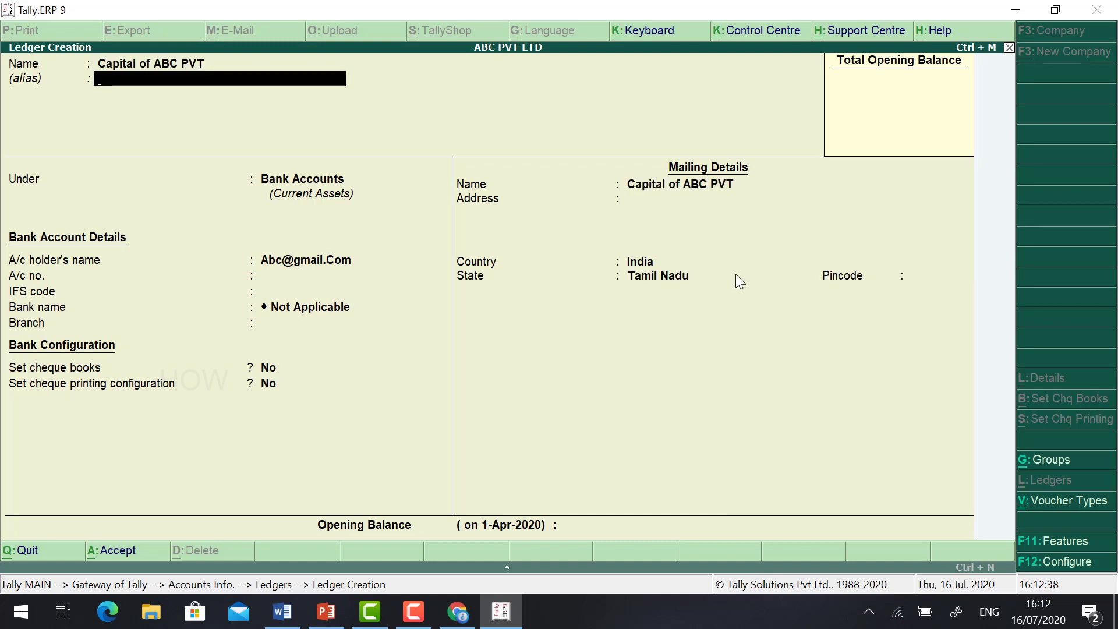
key("Return")
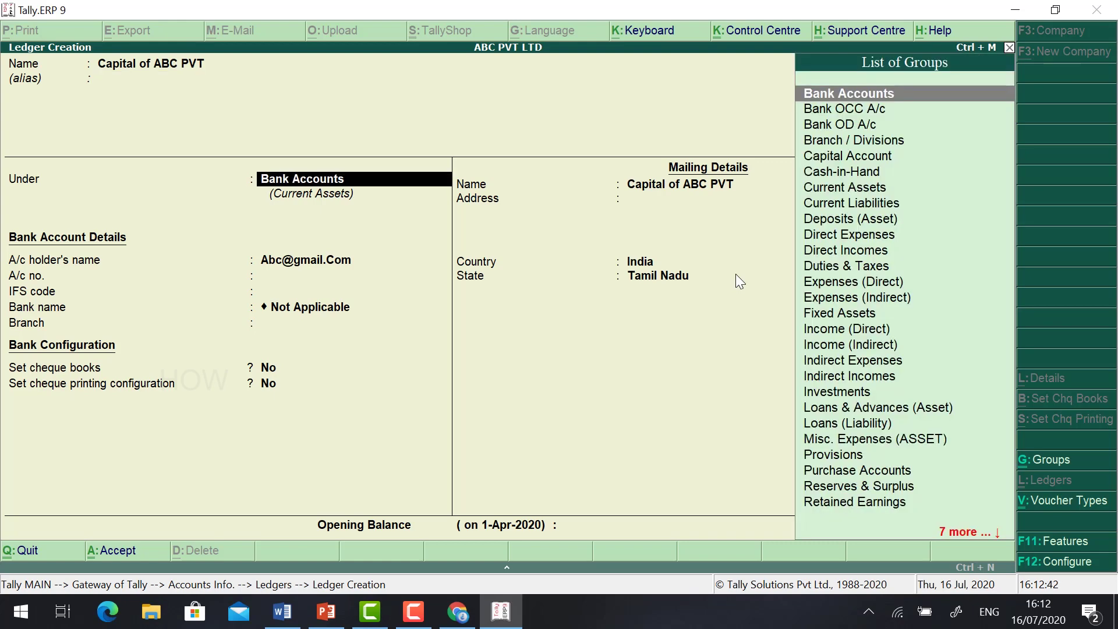
type("Ca")
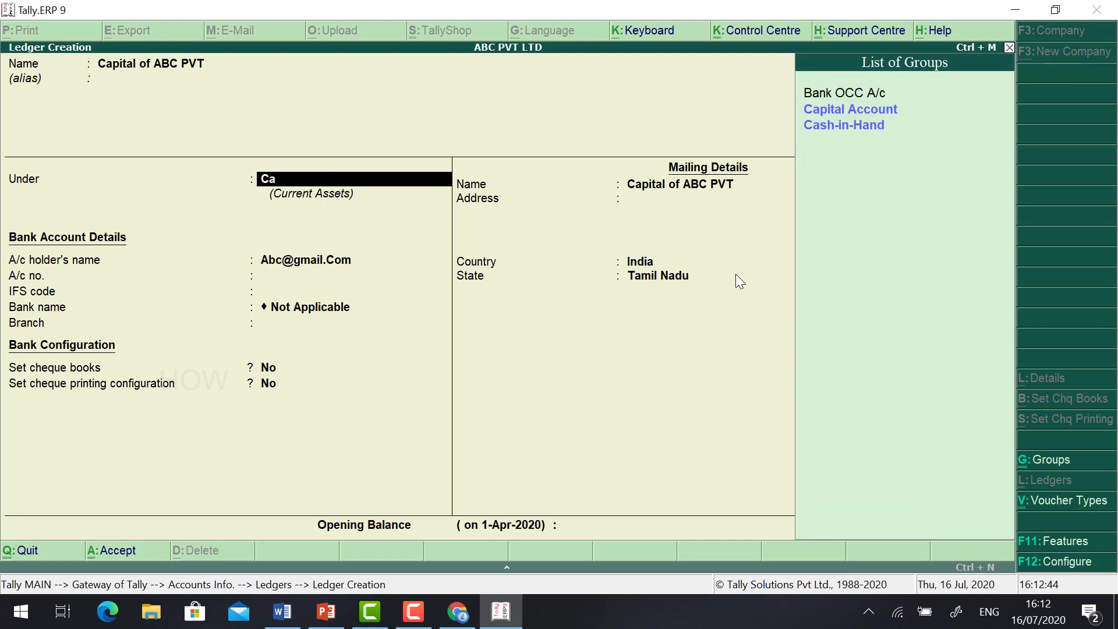
key("Return")
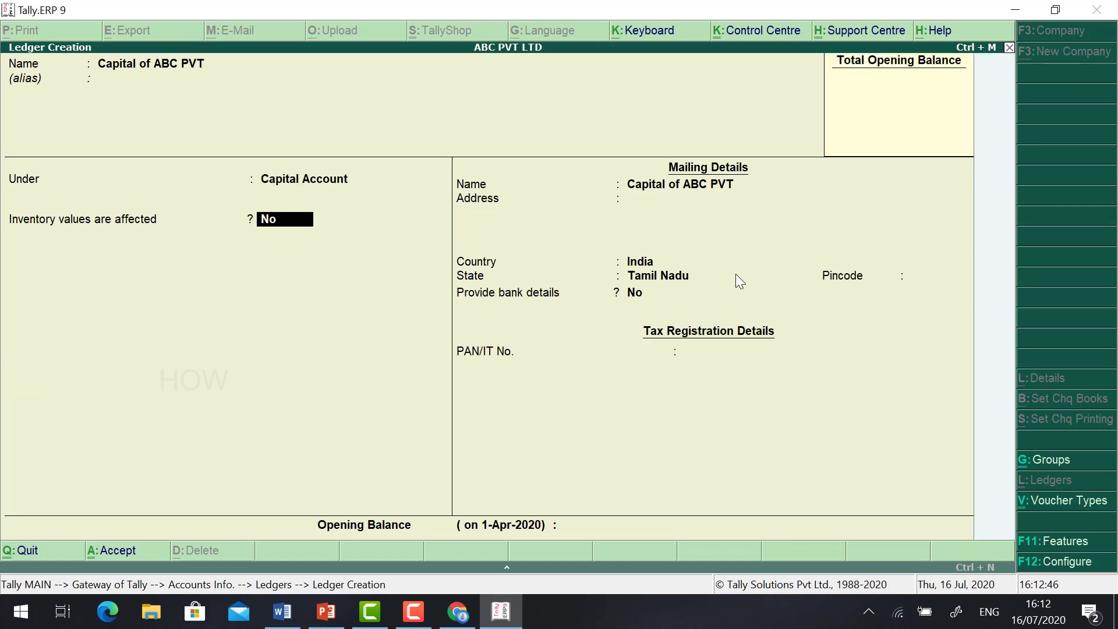
Step: Skip the mailing and address fields, set a 10,000 Cr opening balance, and save
key("Return")
key("Return")
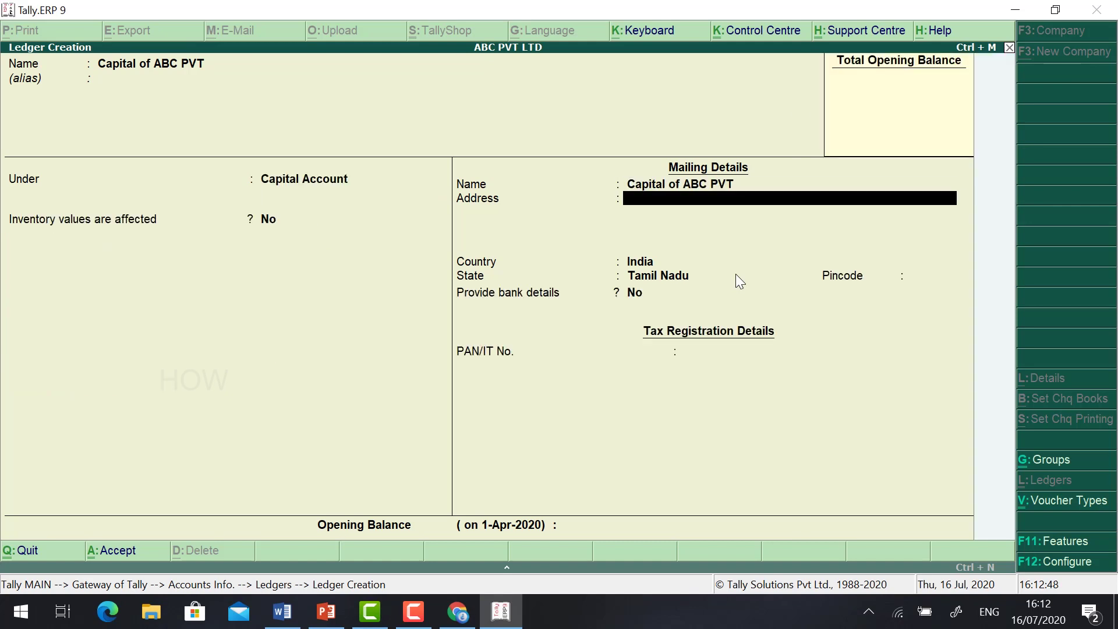
key("Return")
key("Return")
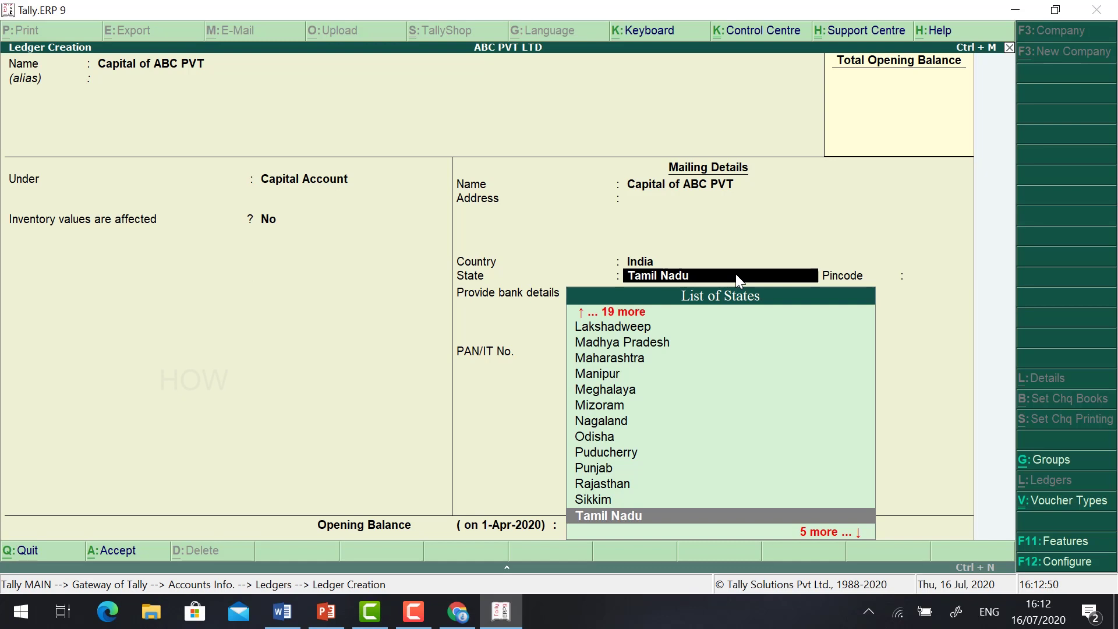
key("Return")
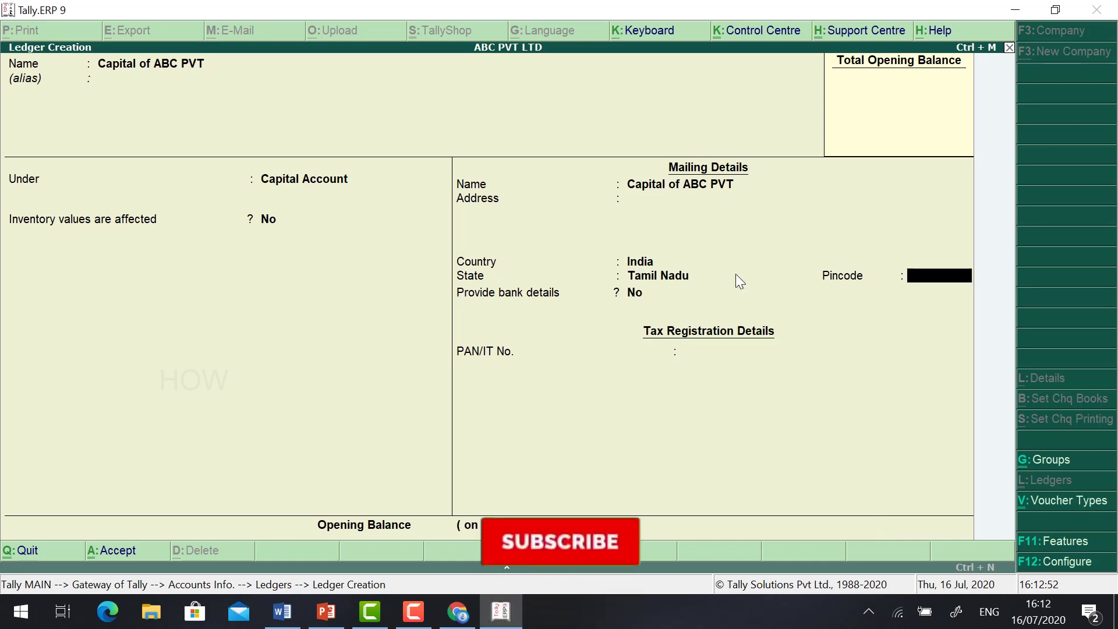
key("Return")
key("Return")
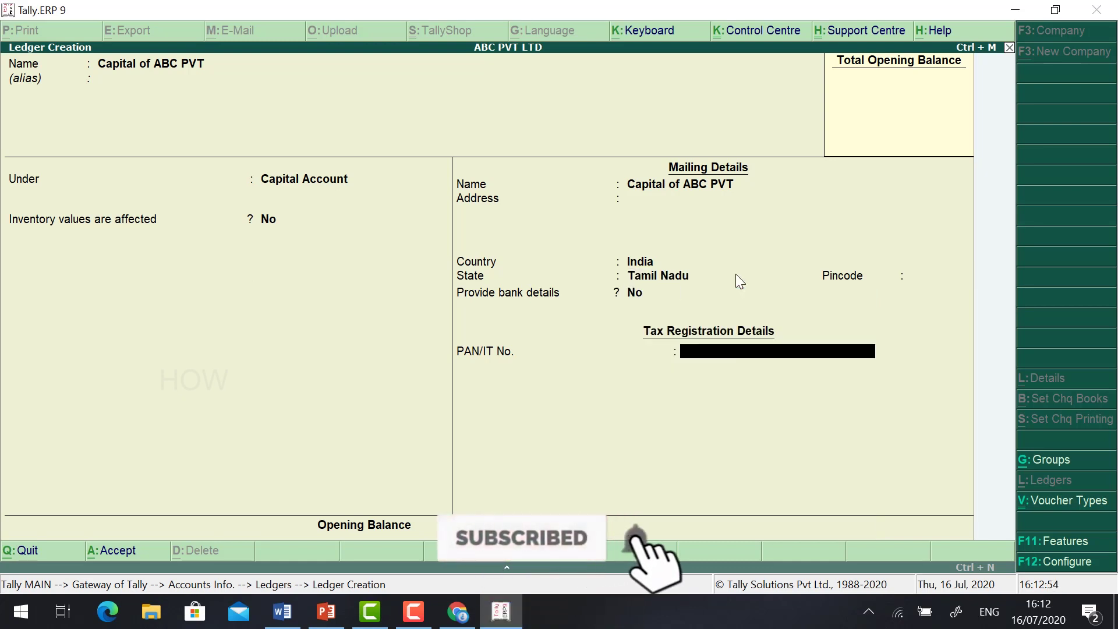
key("Return")
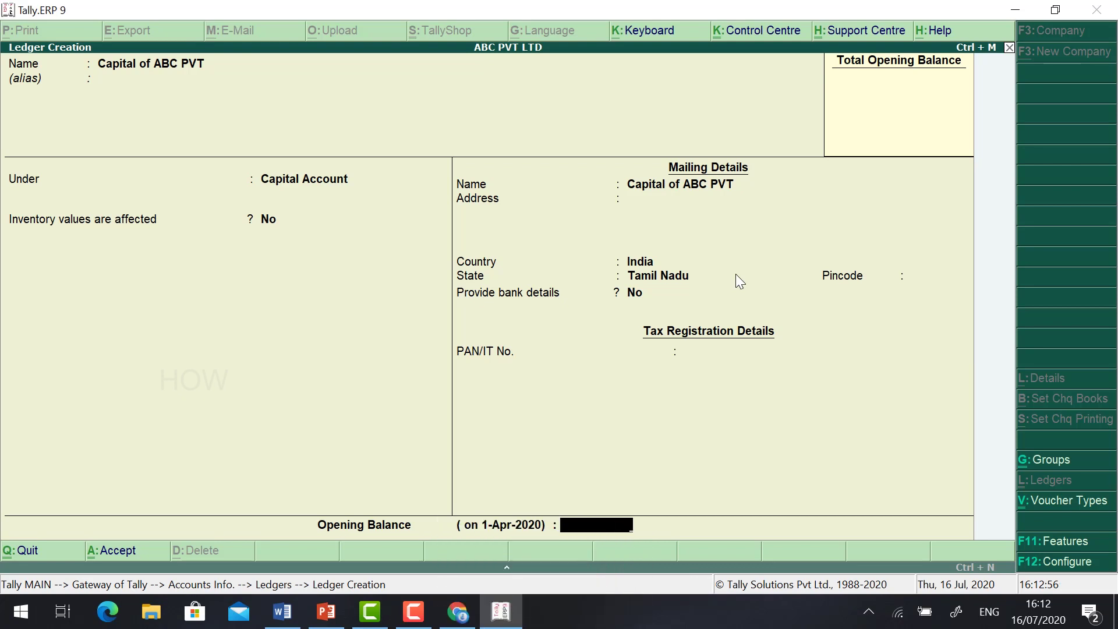
type("10000")
key("Return")
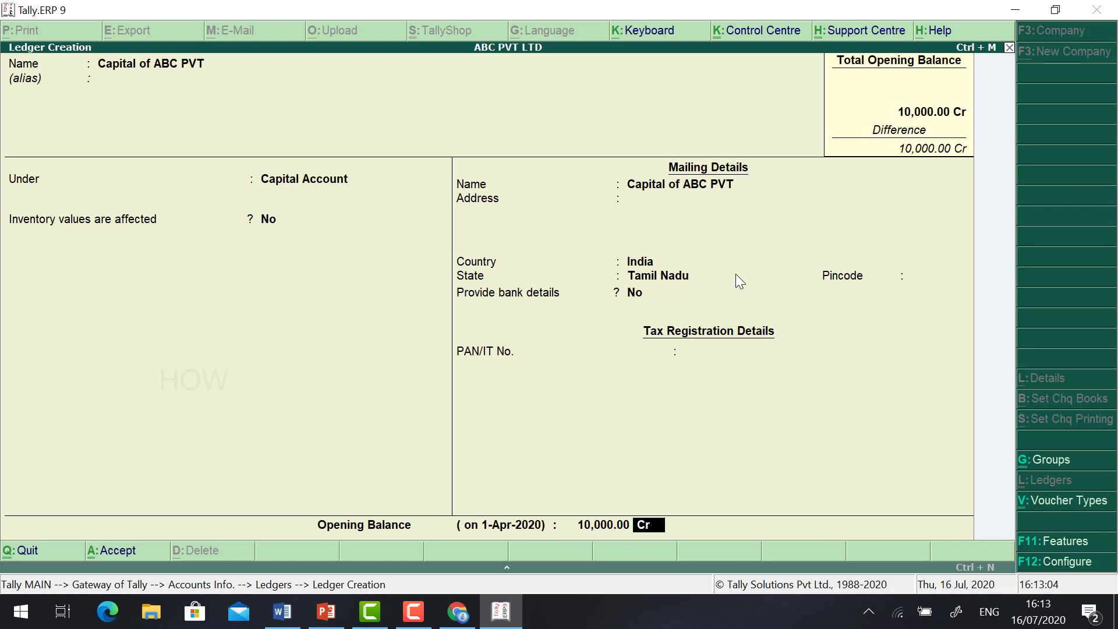
key("Return")
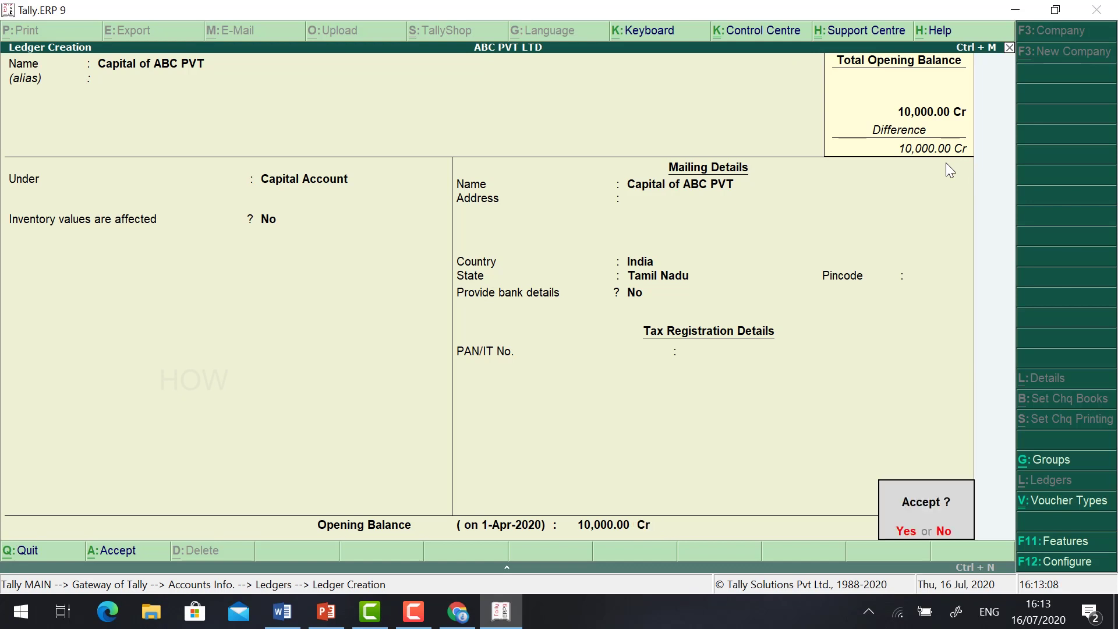
key("Return")
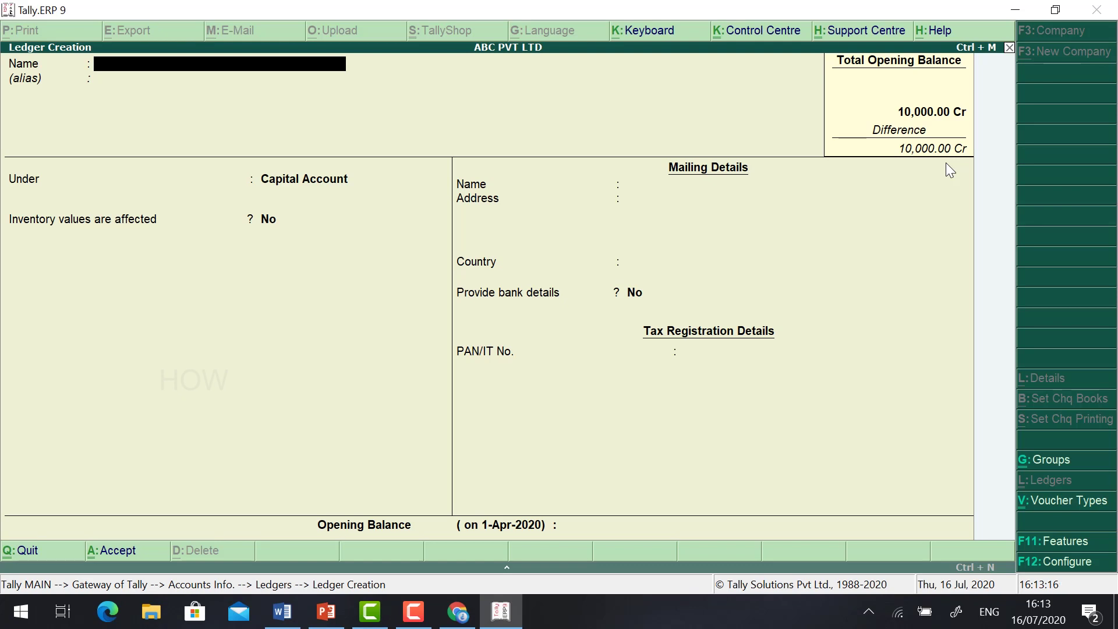
type("Rent")
Step: Create ledger Rent under Indirect Expenses, type Not Applicable, with 2,000 Dr opening balance
key("Return")
key("Return")
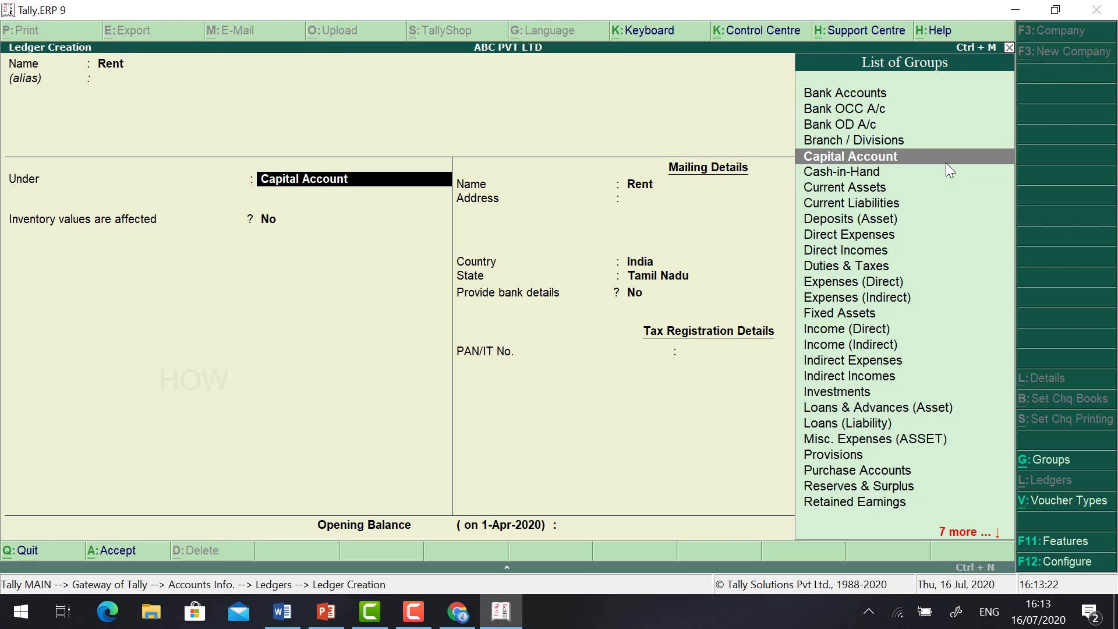
type("In")
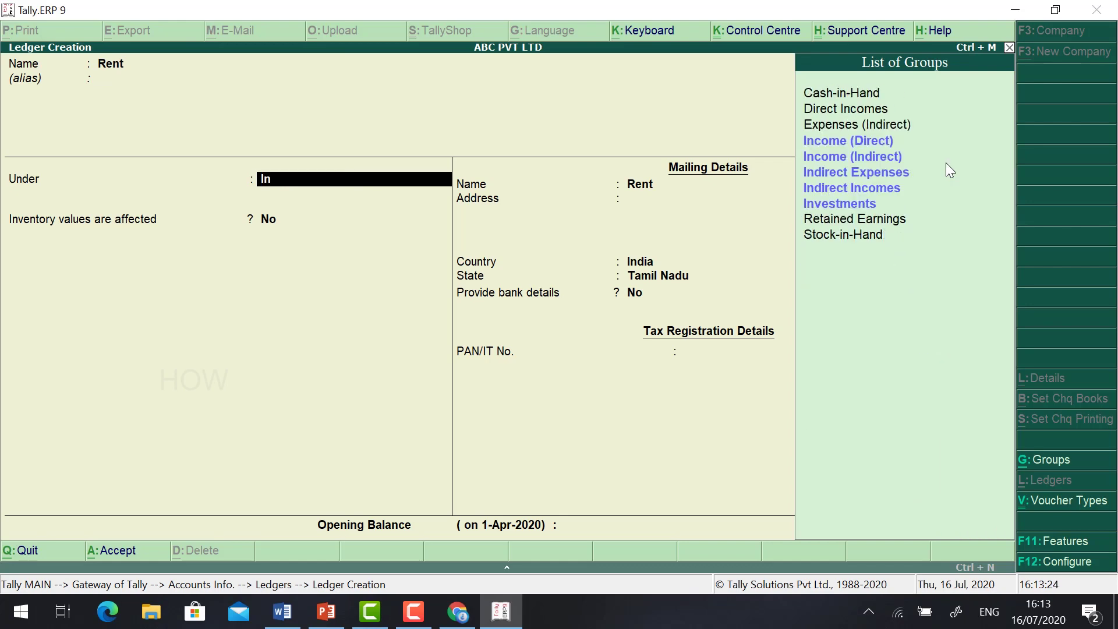
key("Down")
key("Down")
key("Down")
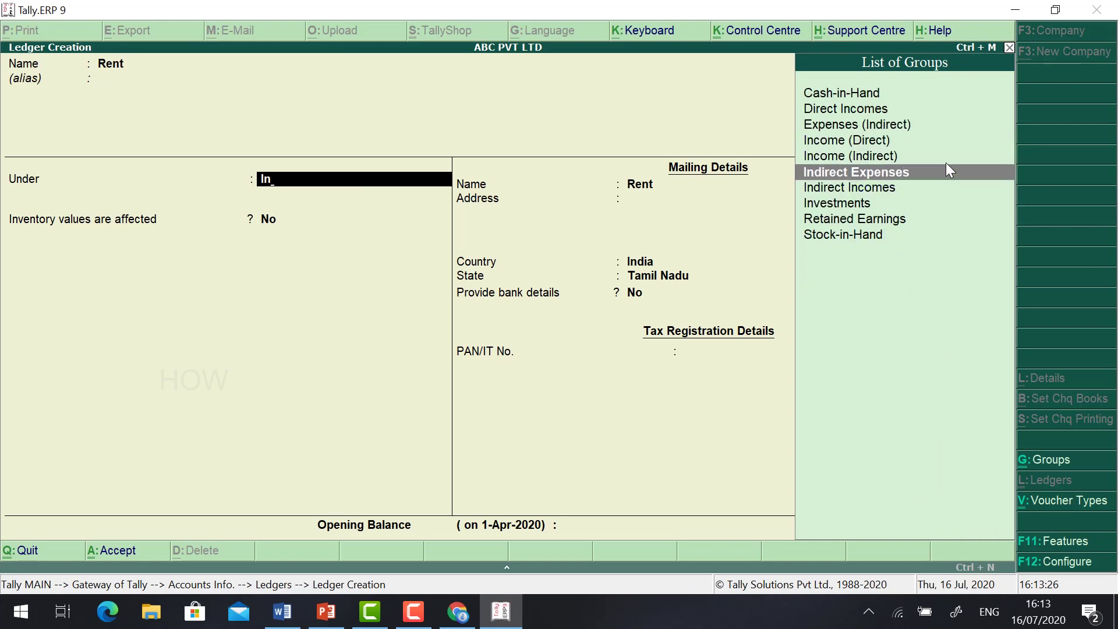
key("Return")
key("Return")
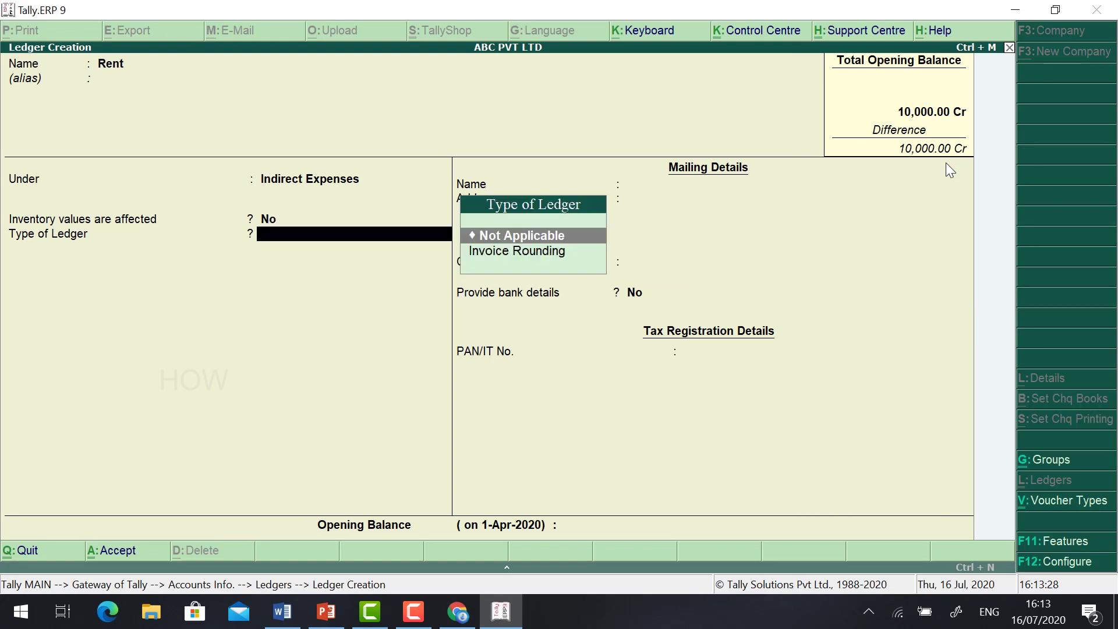
key("Return")
key("Return")
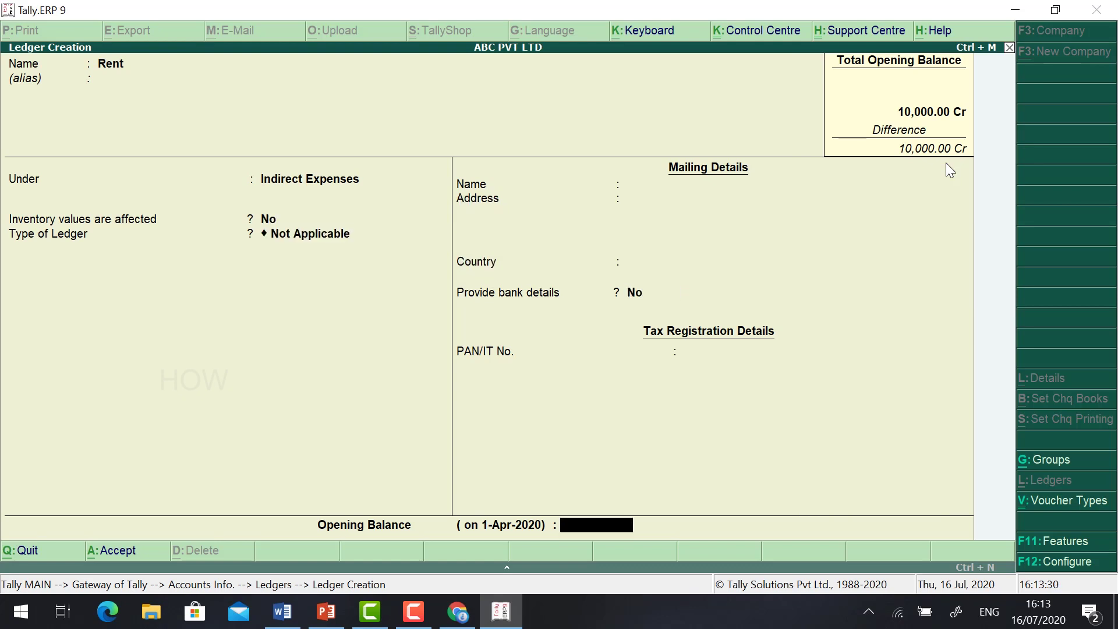
type("2000")
key("Return")
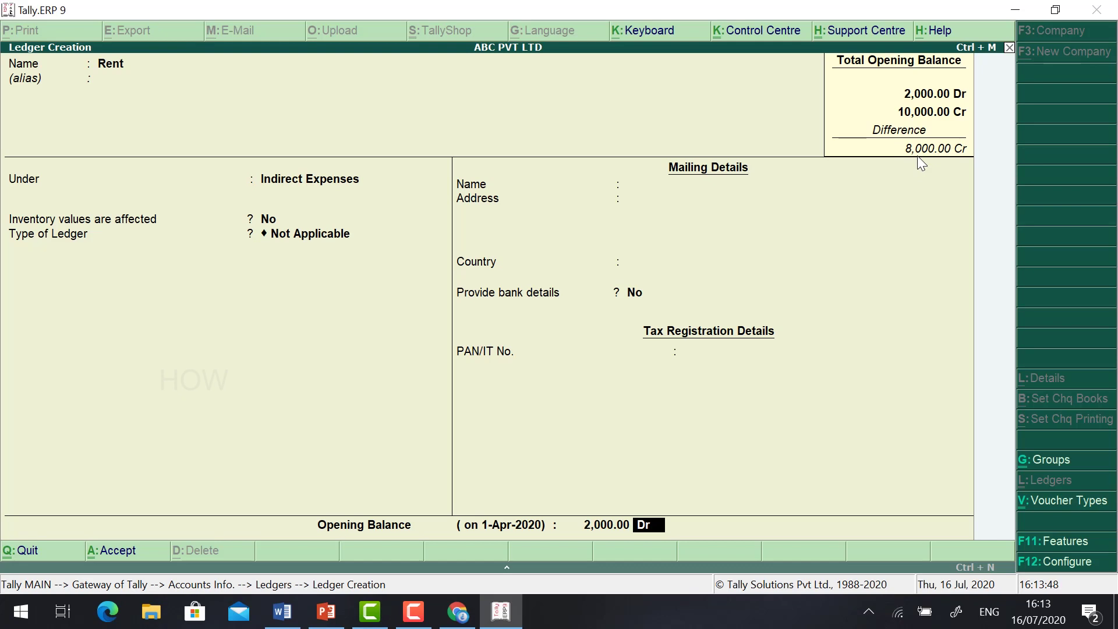
key("Return")
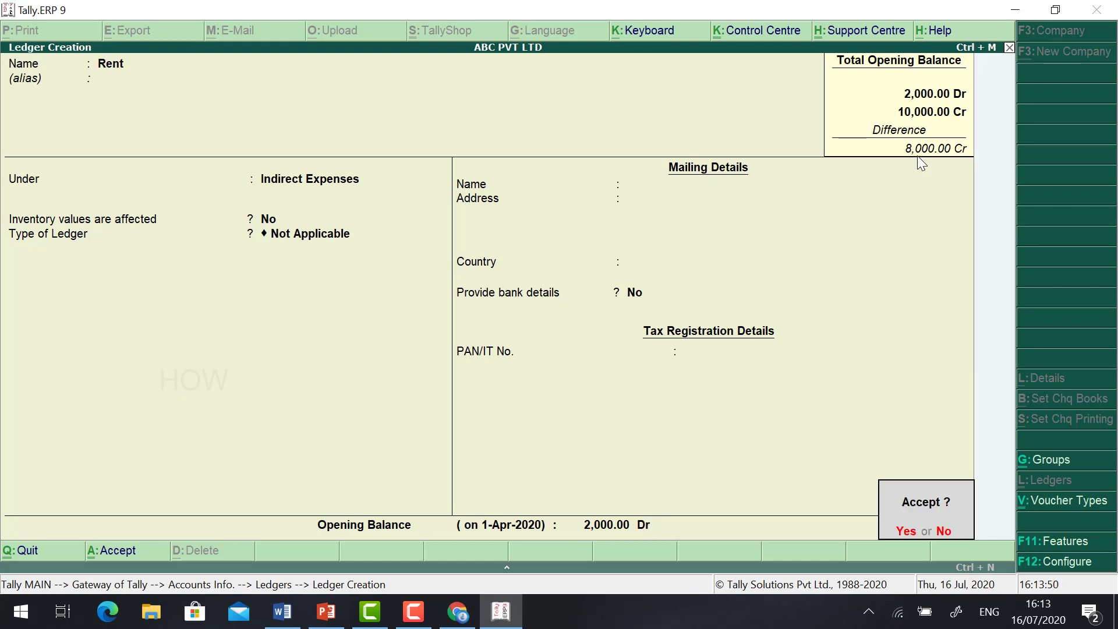
key("Return")
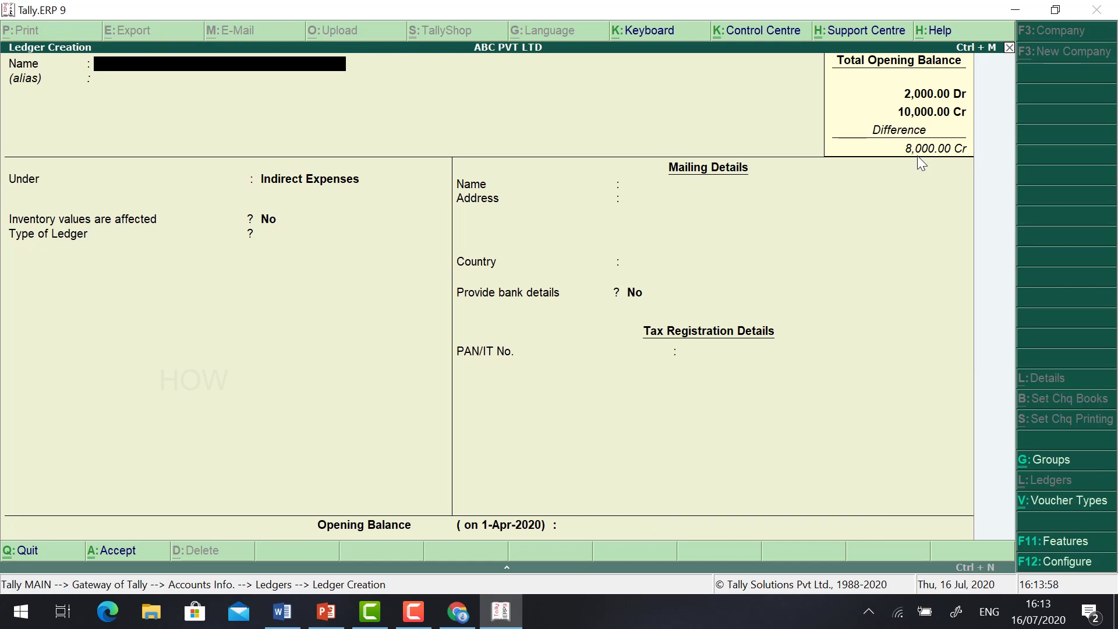
type("Sale of Gooods")
Step: Correct the name to Sale of Goods, group it under Direct Incomes, and save with 5,000 Cr opening
key("BackSpace")
key("BackSpace")
key("BackSpace")
type("ds")
key("Return")
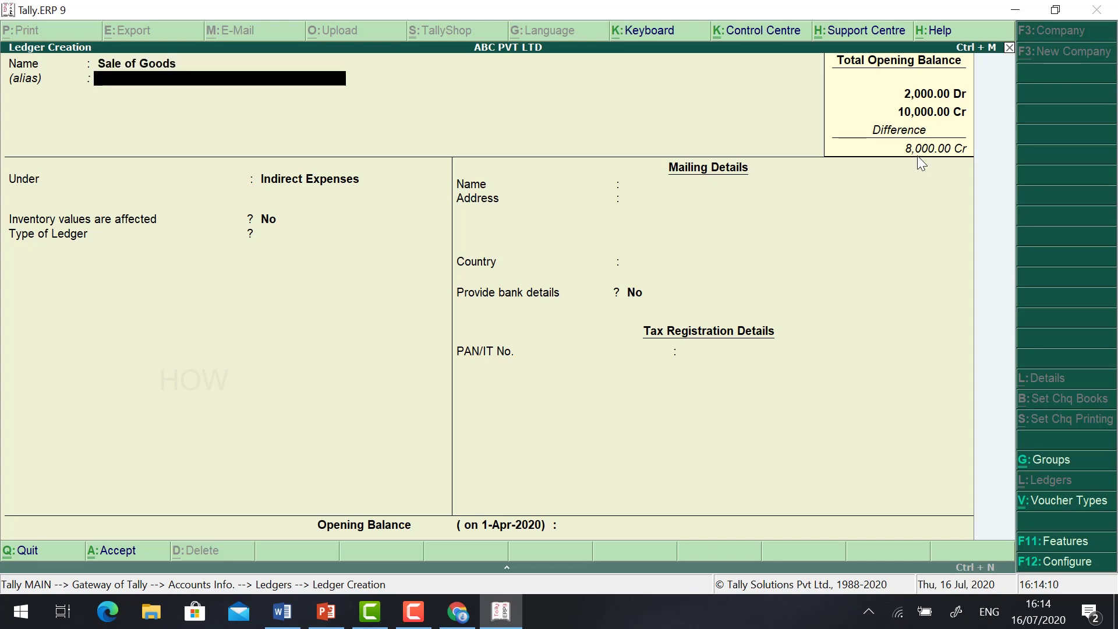
key("Return")
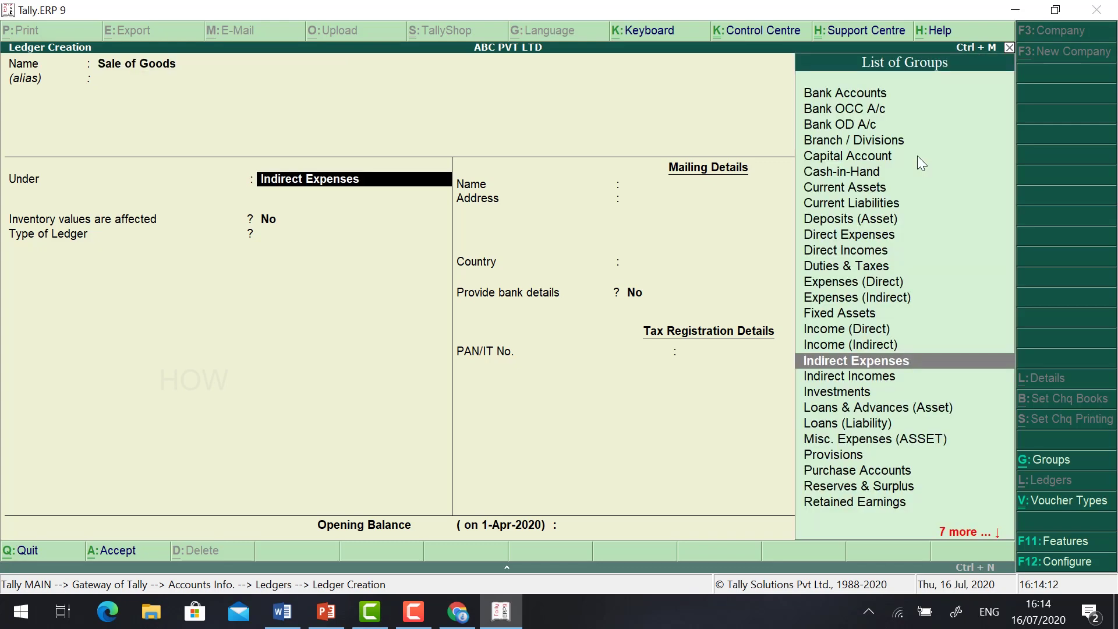
type("Di")
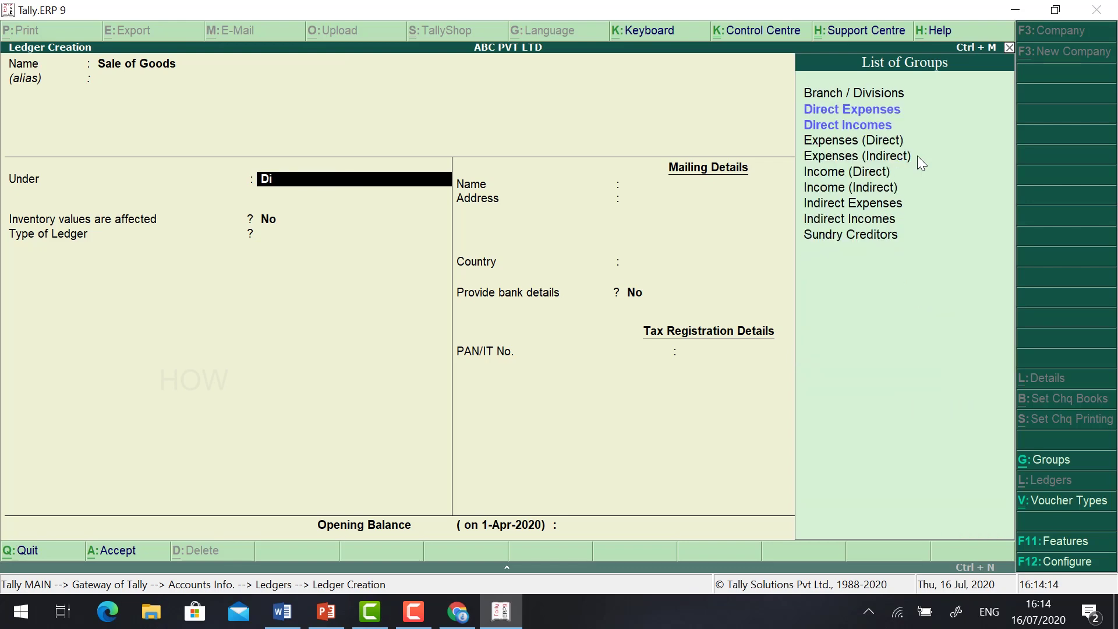
key("Down")
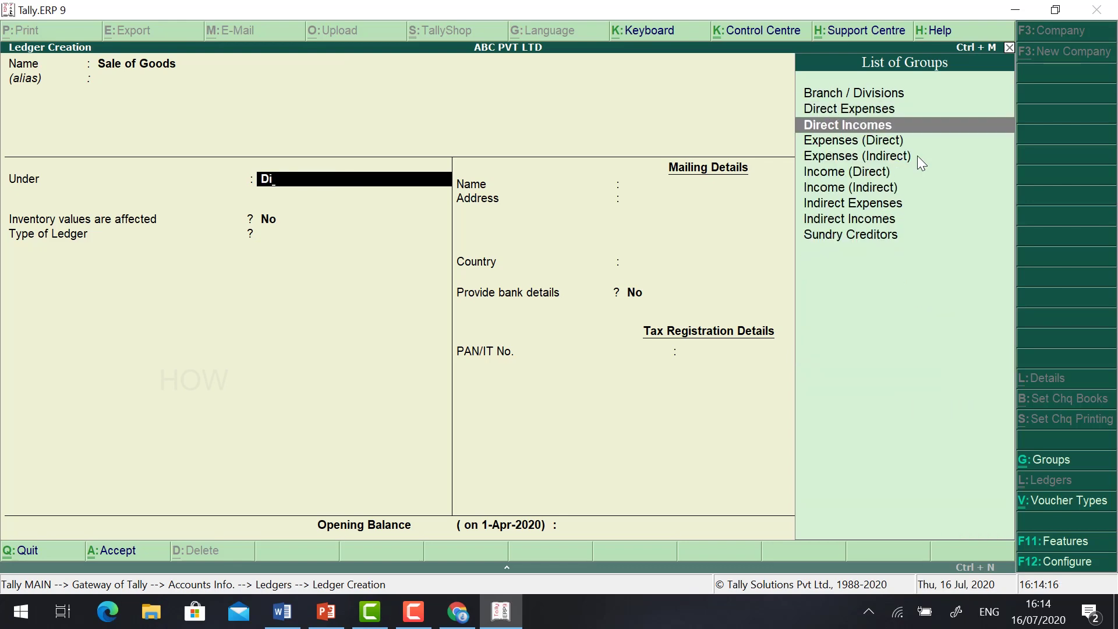
key("Up")
key("Down")
key("Up")
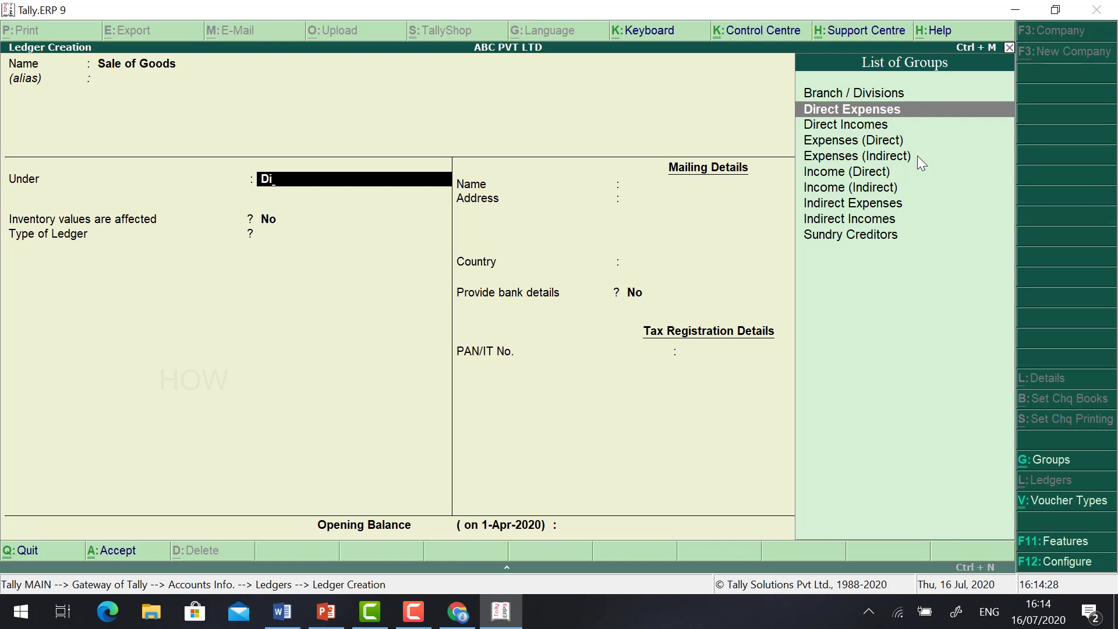
key("Down")
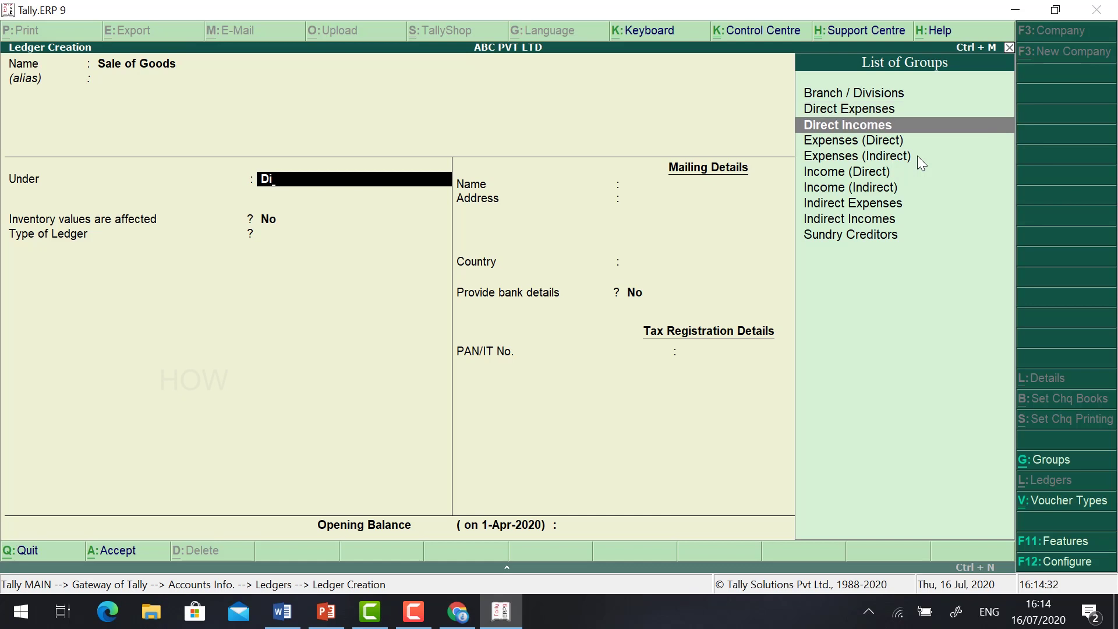
key("Return")
key("Return")
key("Return")
key("Return")
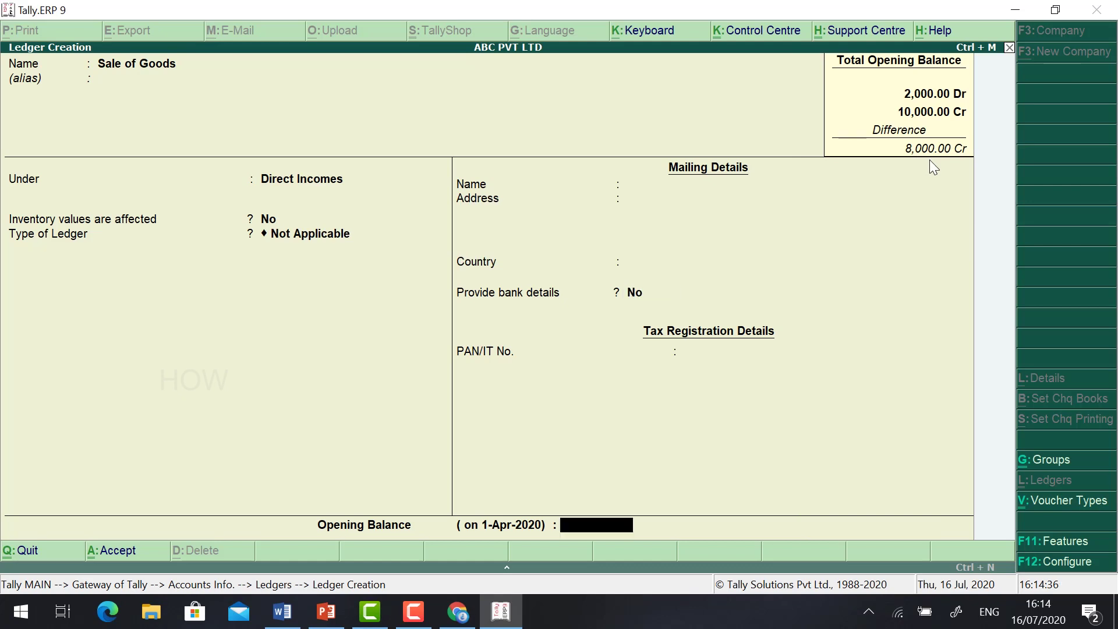
type("5000")
key("Return")
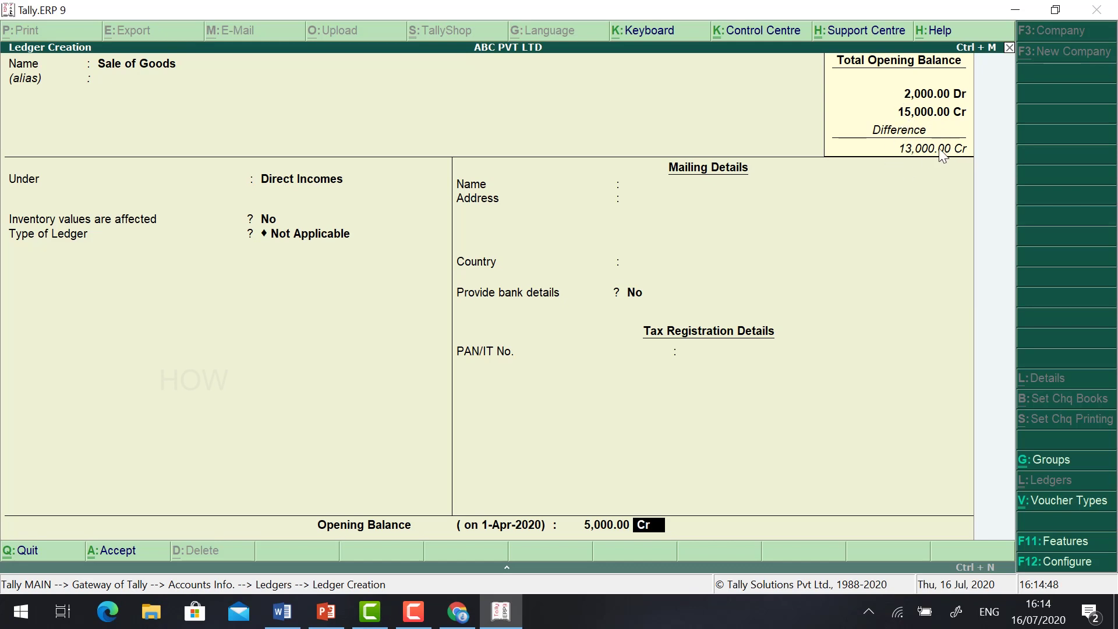
key("Return")
key("Return")
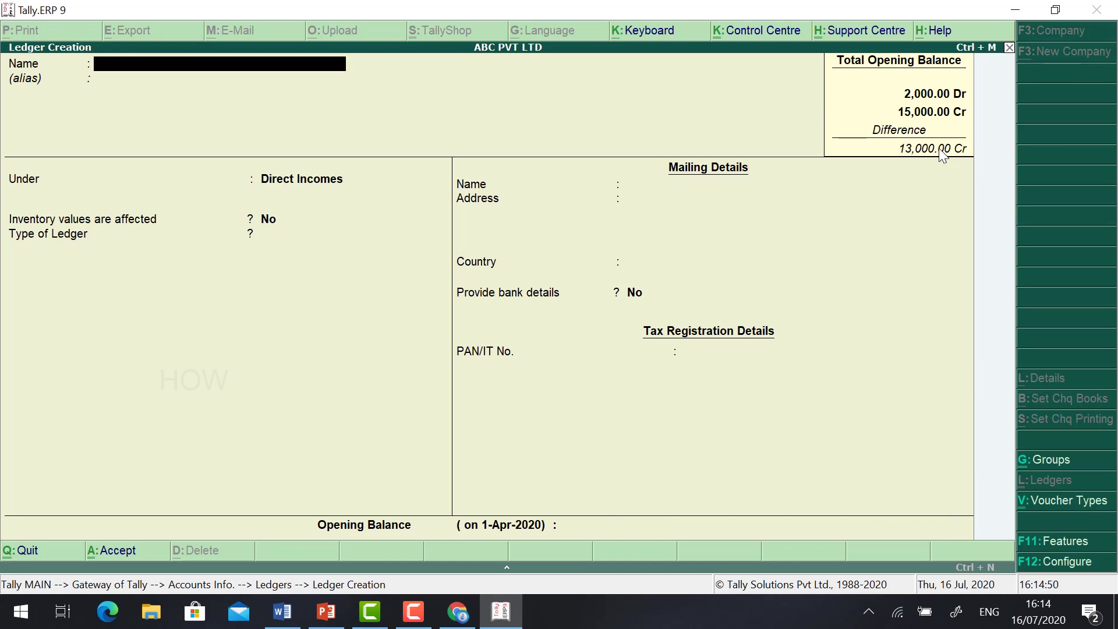
type("U")
Step: Name the ledger 'Union Bank of India' under Bank Accounts and accept the bank account details
key("BackSpace")
key("Return")
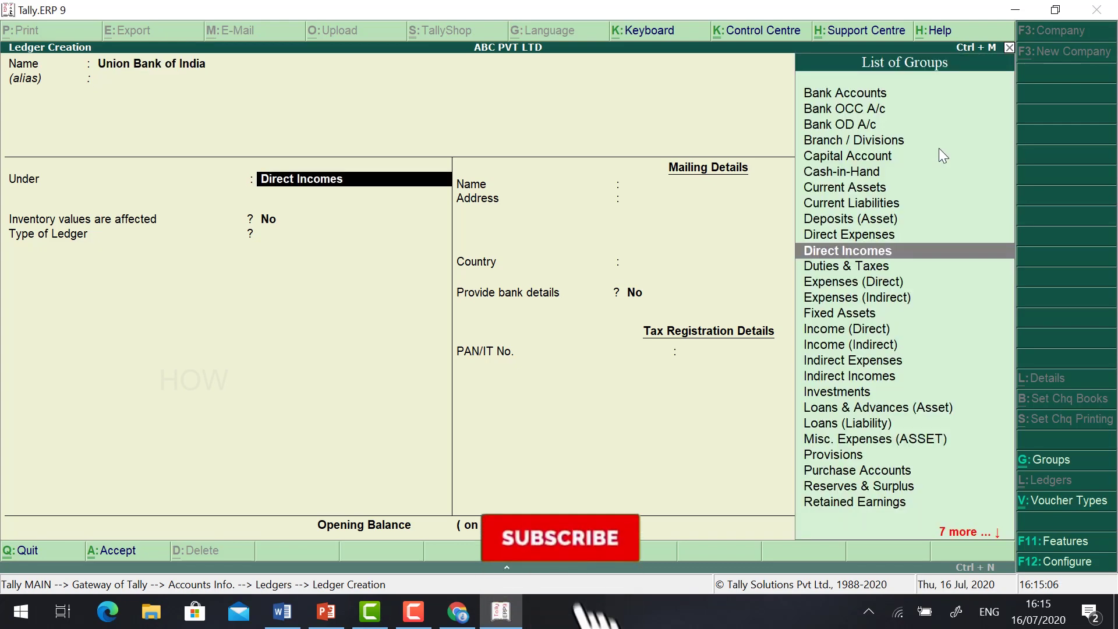
key("Return")
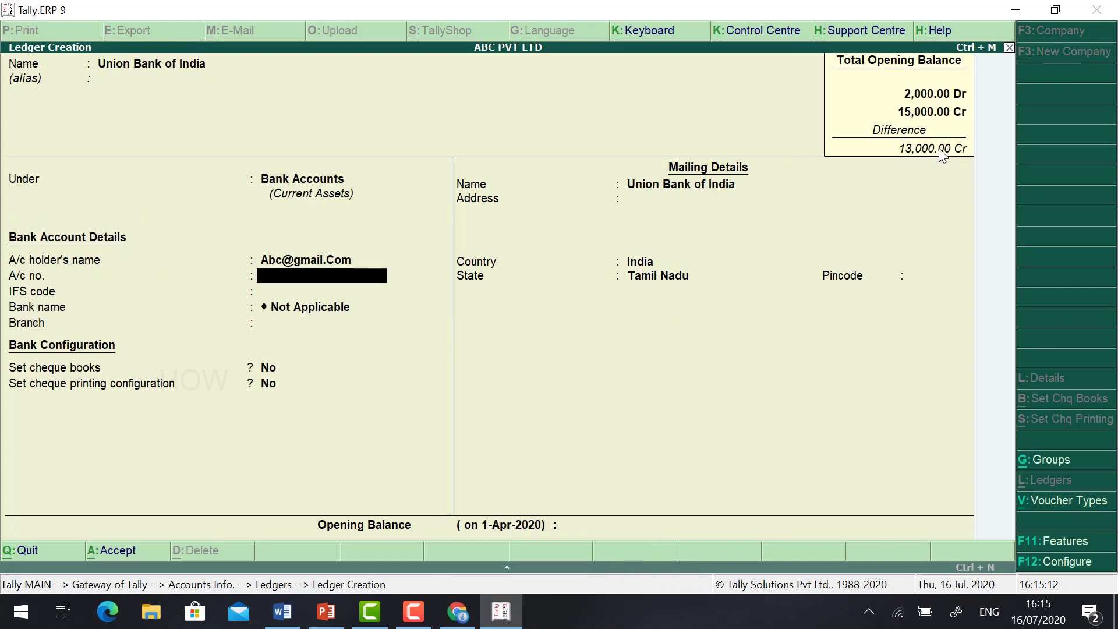
key("Return")
key("Return")
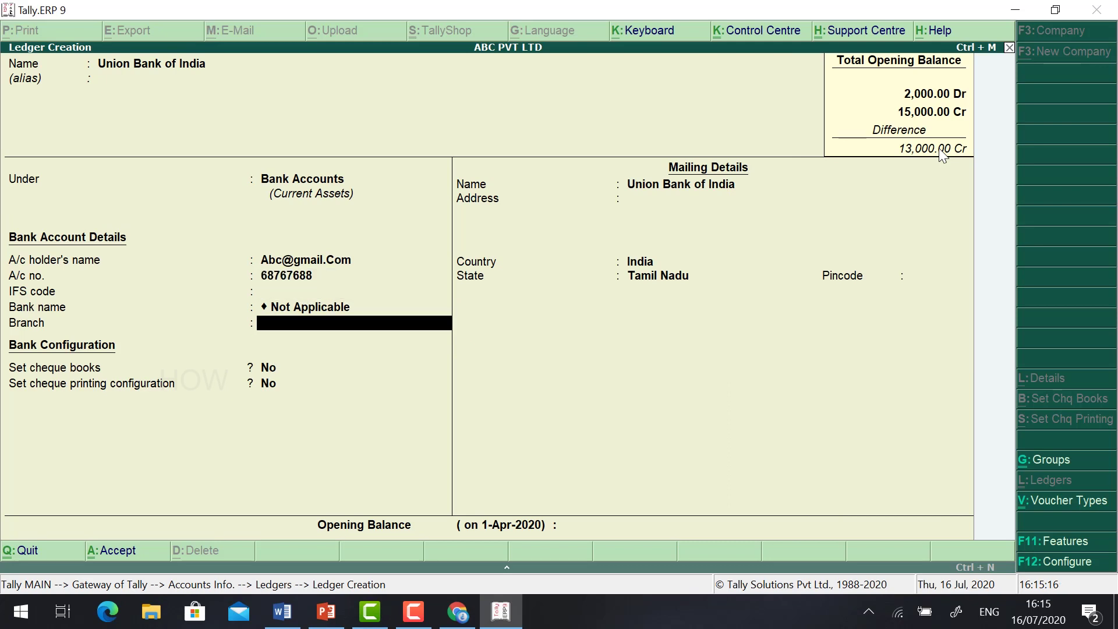
key("Return")
key("Return")
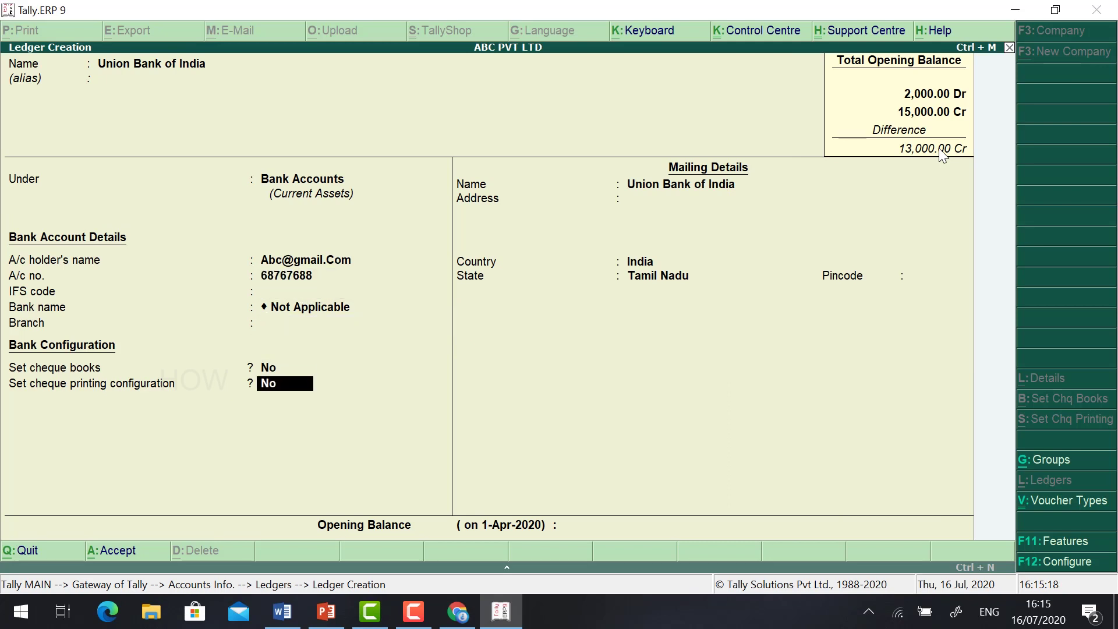
Step: Set state Tamil Nadu and a 5,000.00 Dr opening balance, then save the ledger
key("Return")
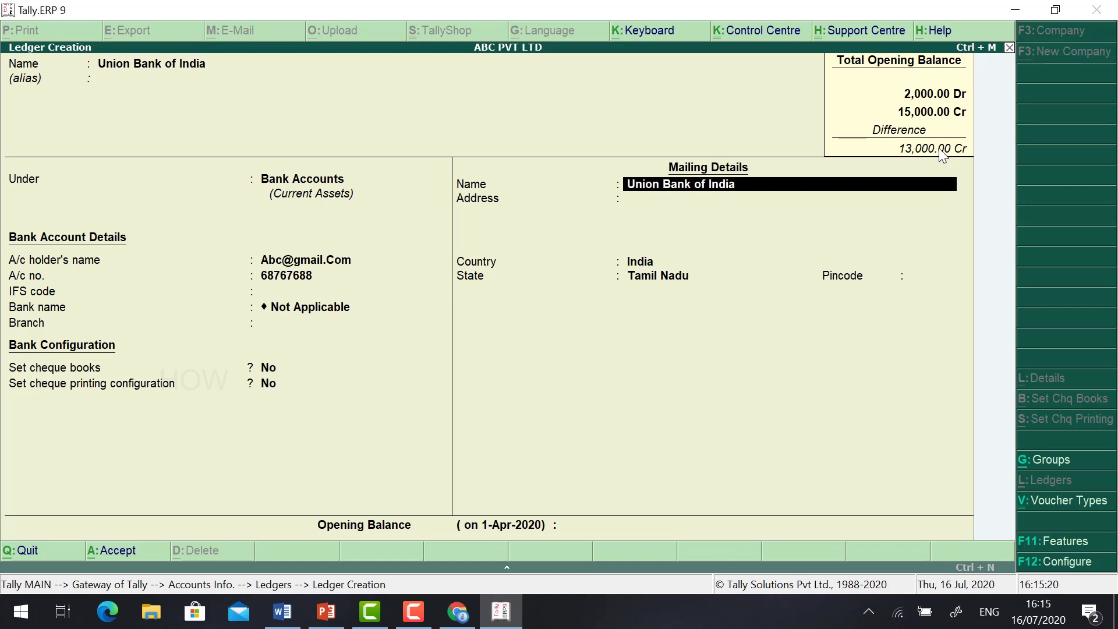
key("Return")
key("Return")
key("Return")
key("Return")
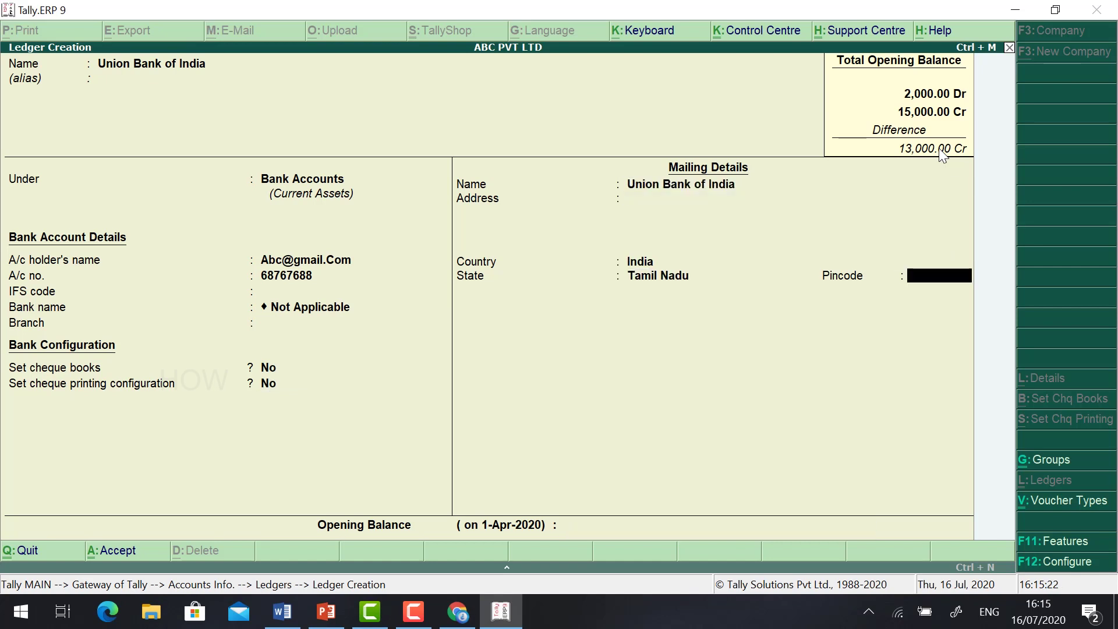
key("Return")
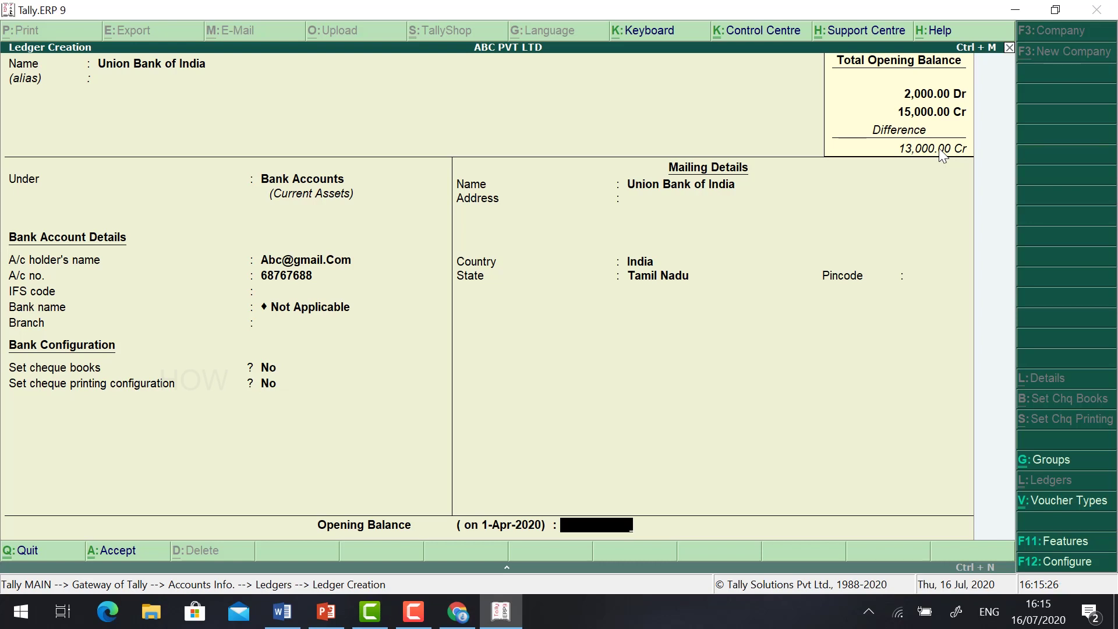
type("5000")
key("Return")
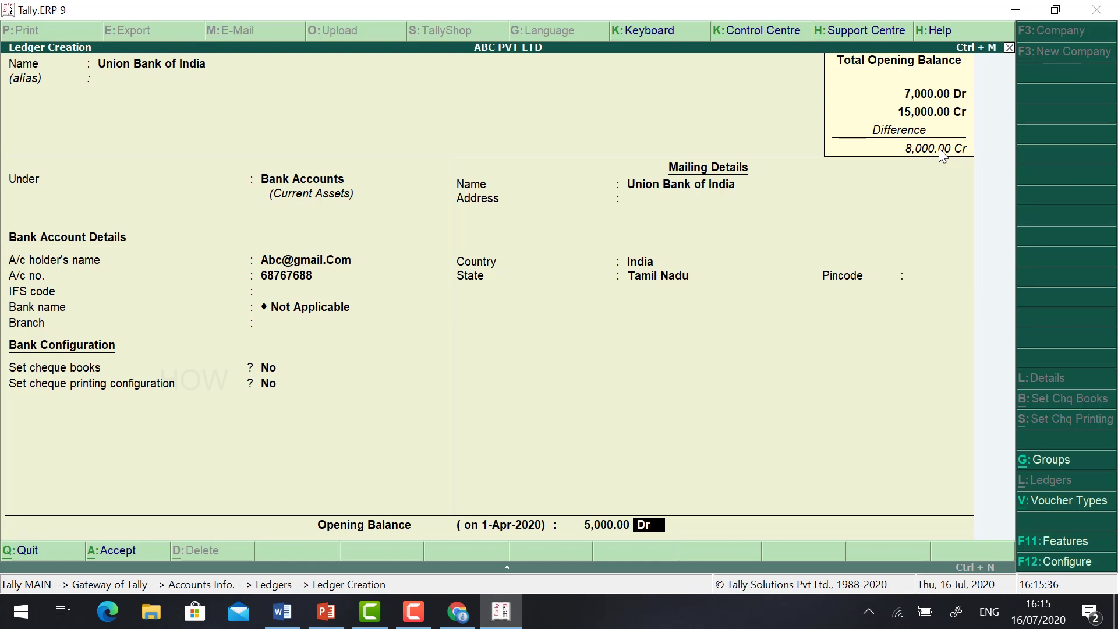
key("Return")
key("Return")
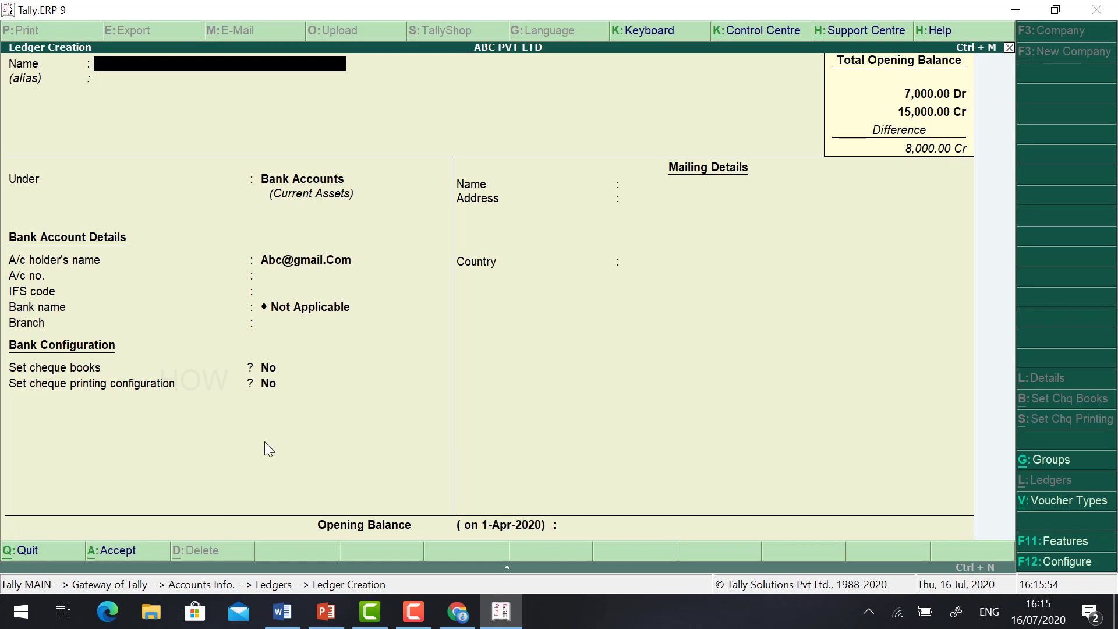
Step: Quit ledger creation and return to the Gateway of Tally
key("Escape")
key("Return")
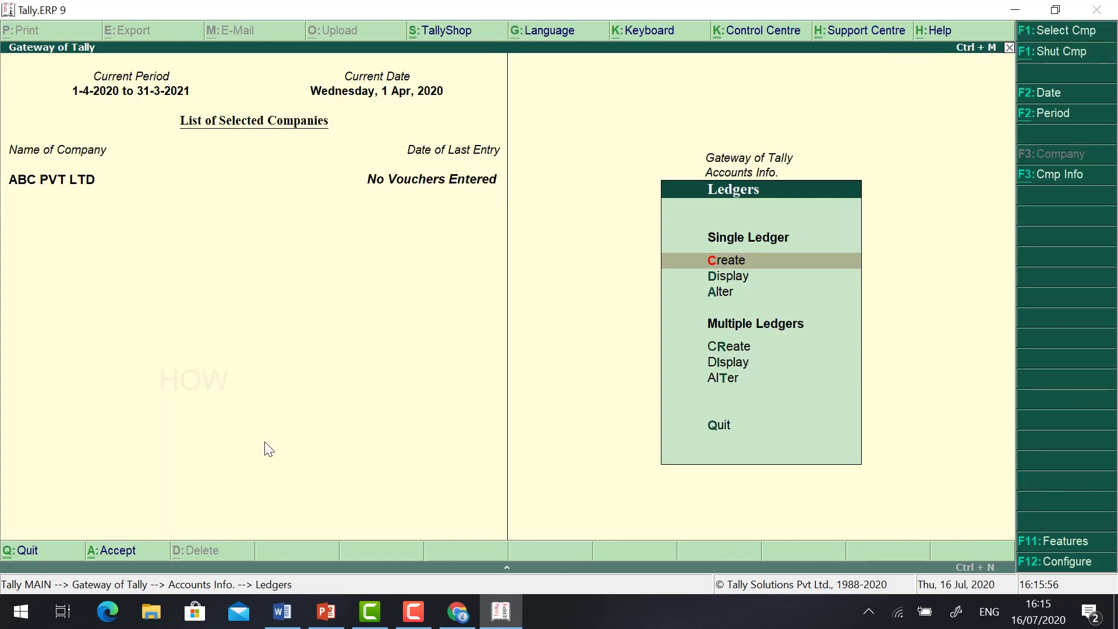
key("Escape")
key("Escape")
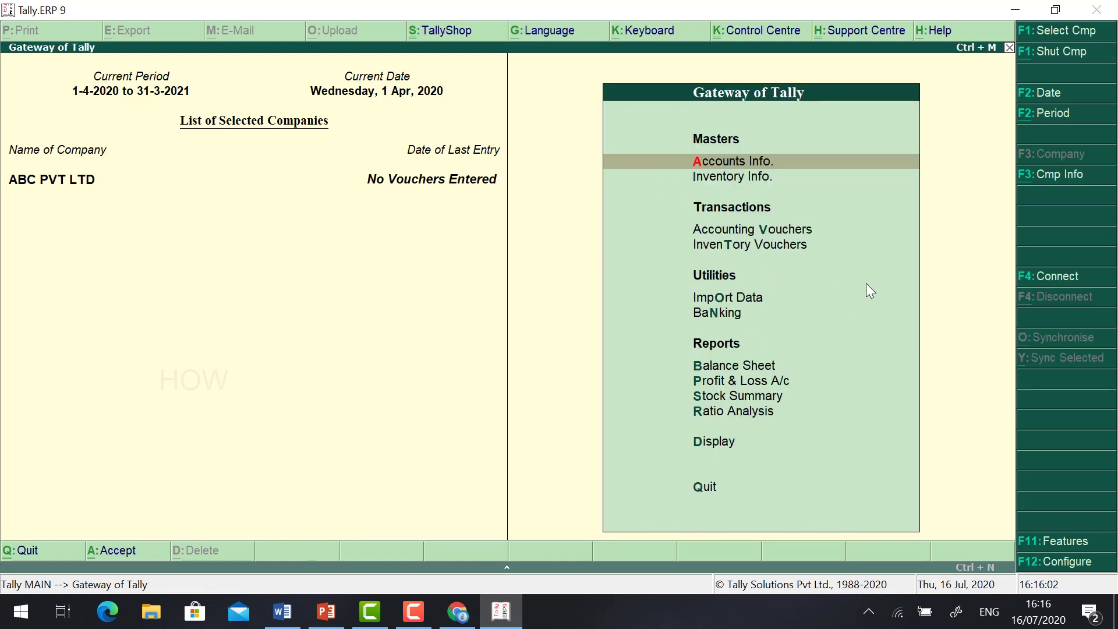
Step: Show the ABC PVT LTD Balance Sheet (13,000.00 total) in detailed view
key("Down")
key("Down")
key("Down")
key("Down")
key("Down")
key("Down")
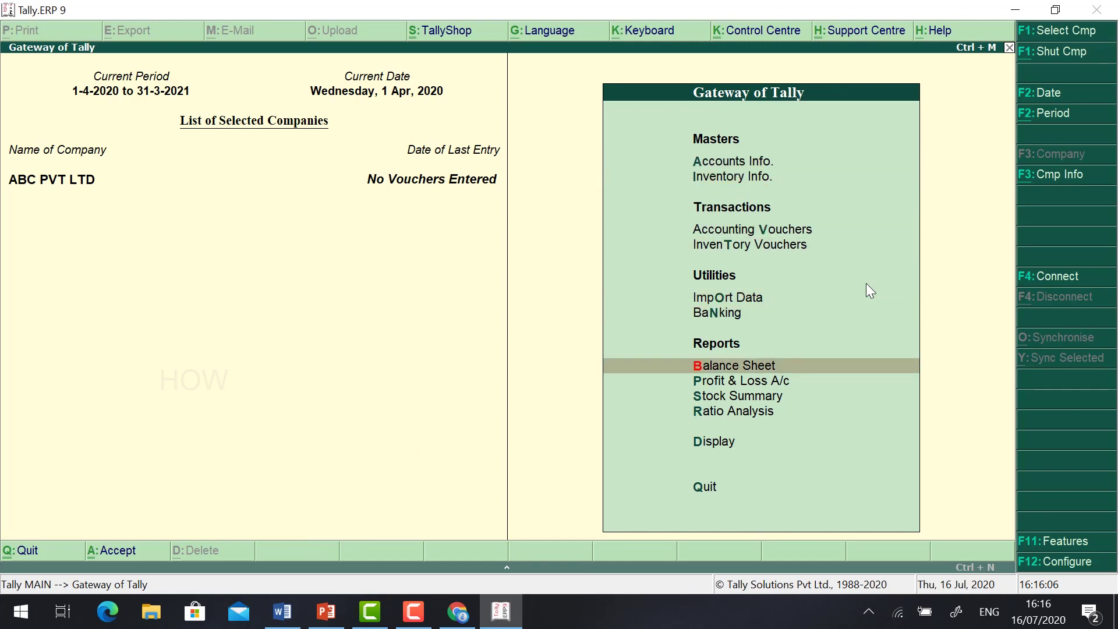
key("Return")
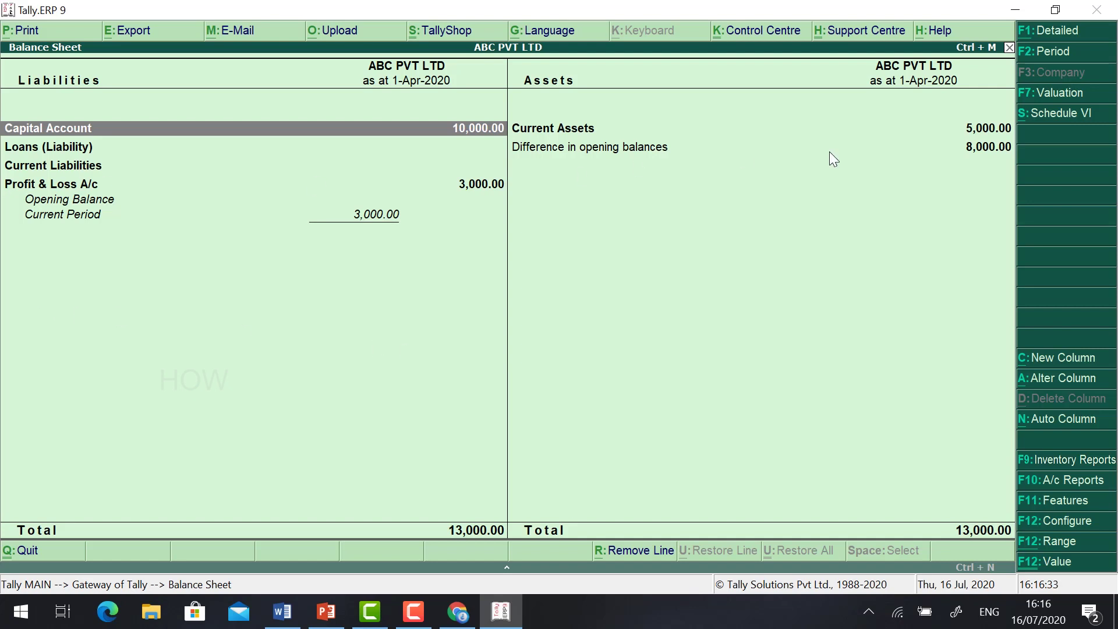
left_click(1063, 34)
Step: Show the detailed Profit & Loss A/c with Sale of Goods 5,000.00 and Rent 2,000.00
key("Escape")
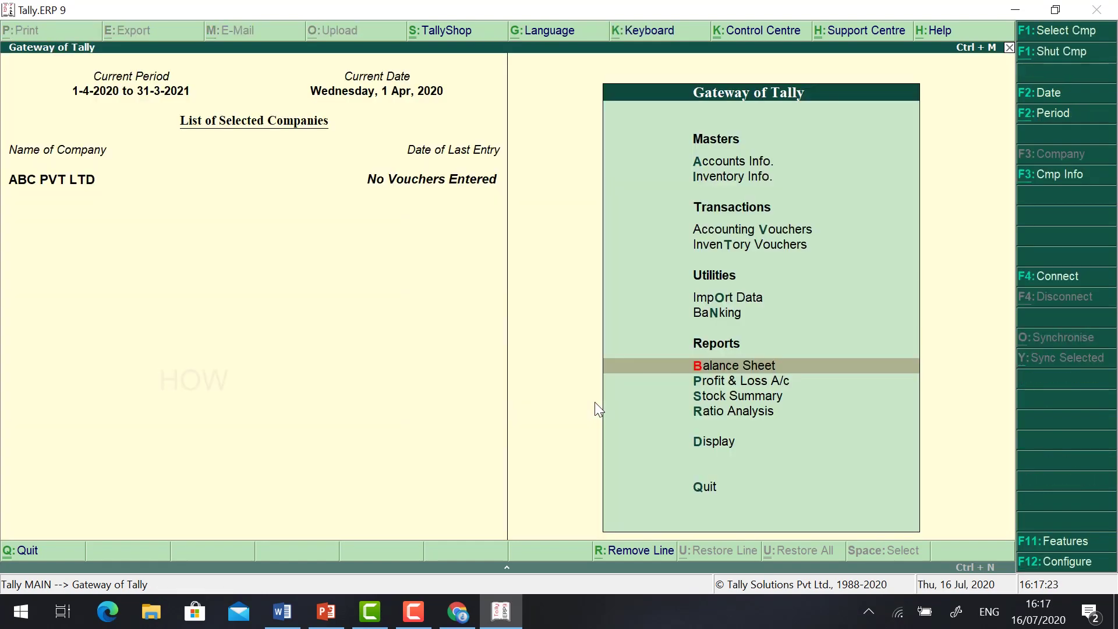
key("Down")
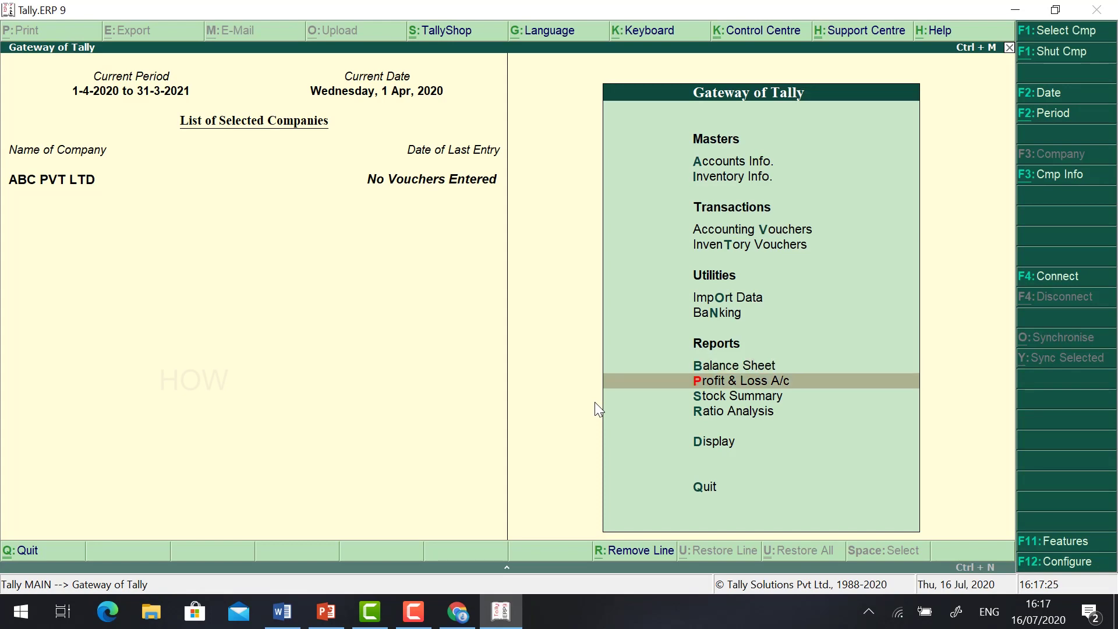
key("Return")
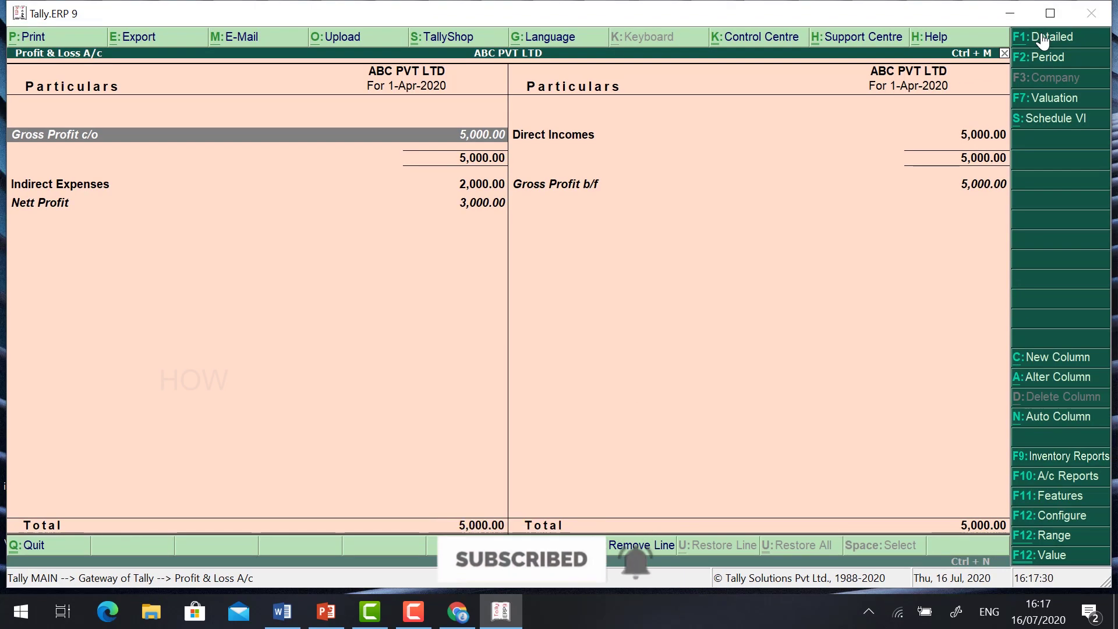
left_click(1045, 37)
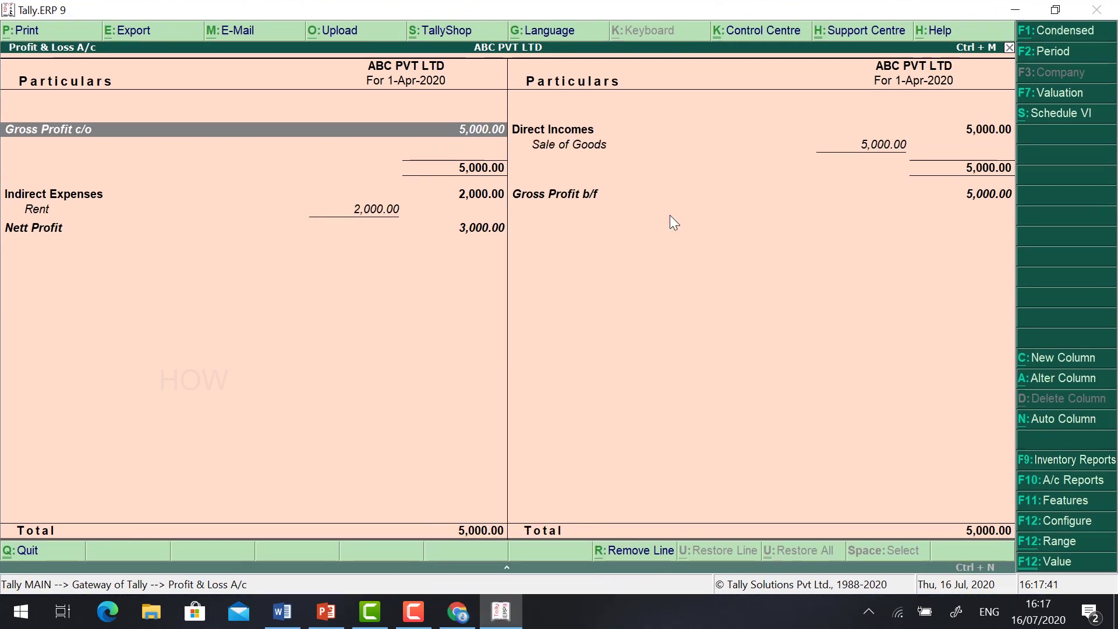